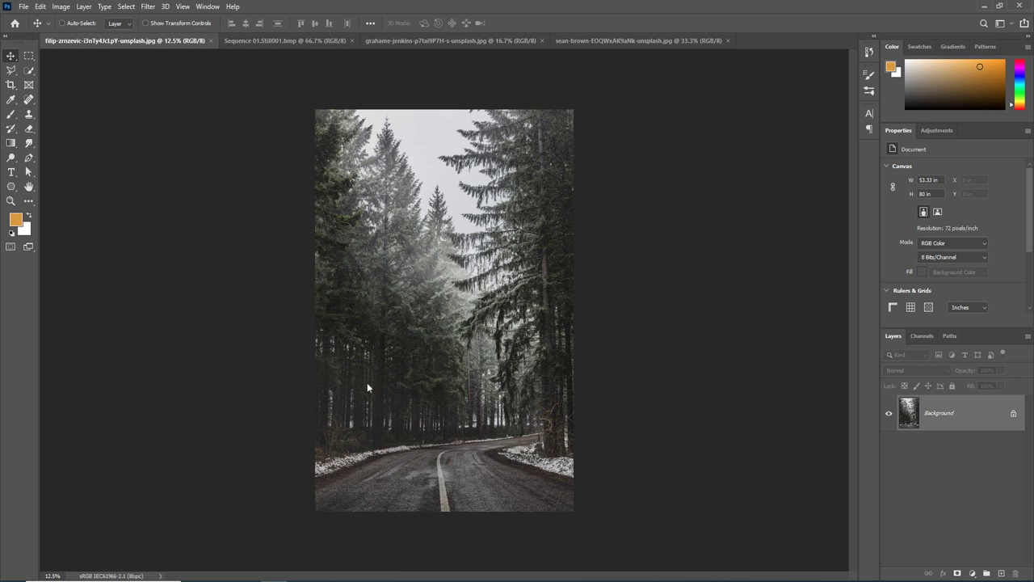
Open the Filter menu for the forest road photo.
click(147, 6)
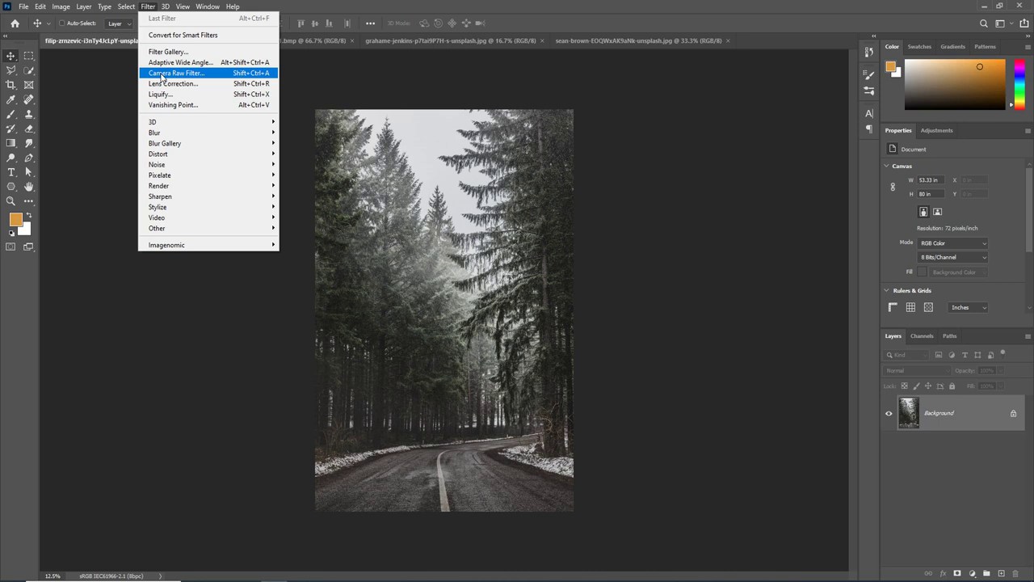
Launch Camera Raw Filter on the photo, move its window left and collapse Color Mixer.
click(162, 76)
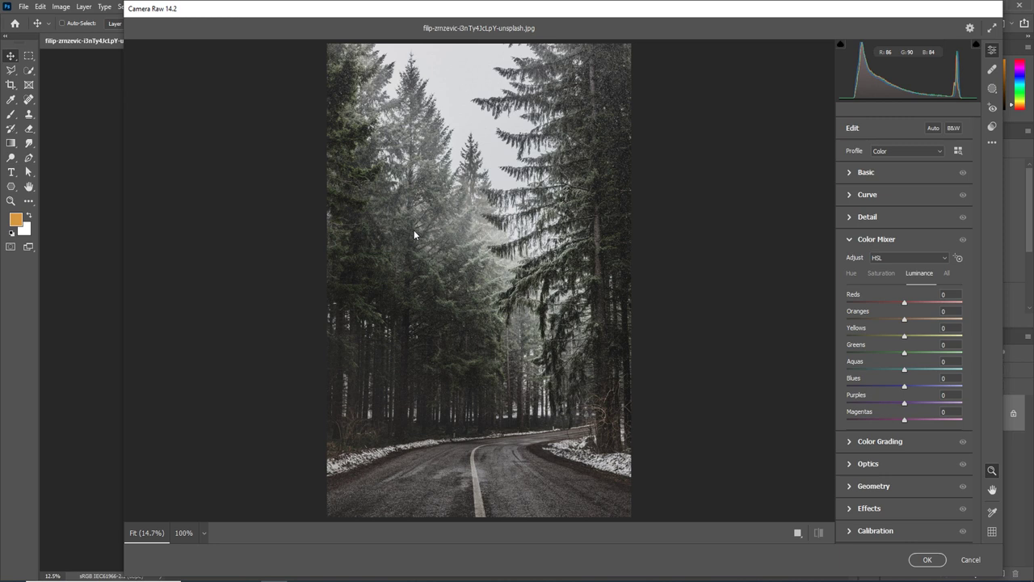
drag(558, 11, 476, 16)
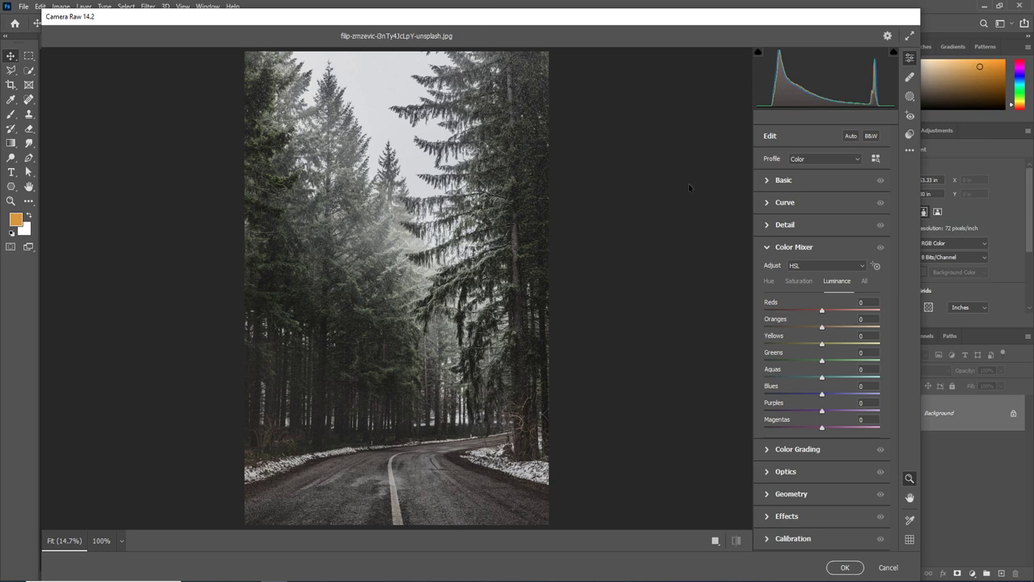
click(768, 248)
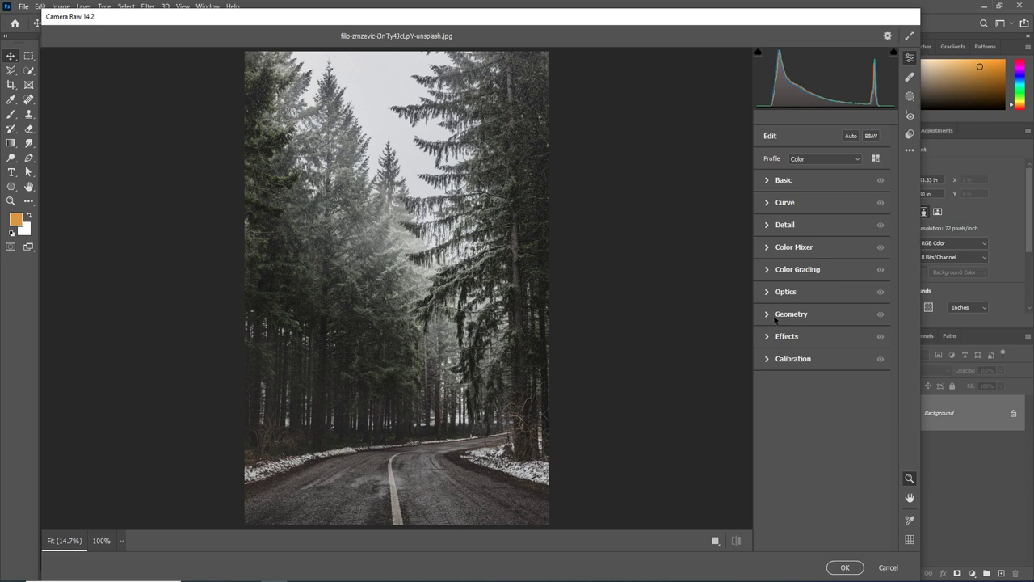
Expand the Basic panel and test cooling and warming with the Temperature slider.
click(767, 181)
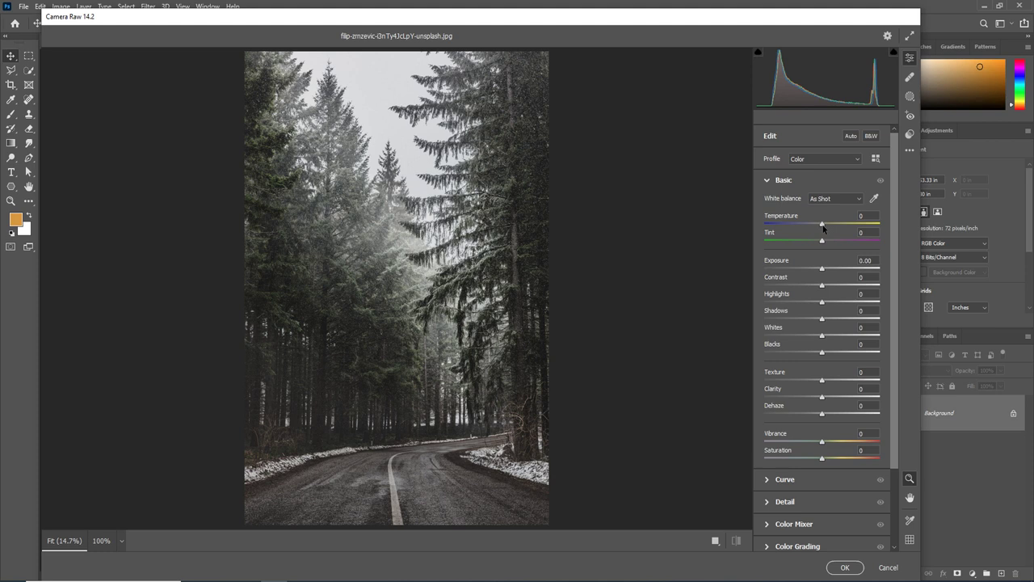
drag(822, 225, 809, 231)
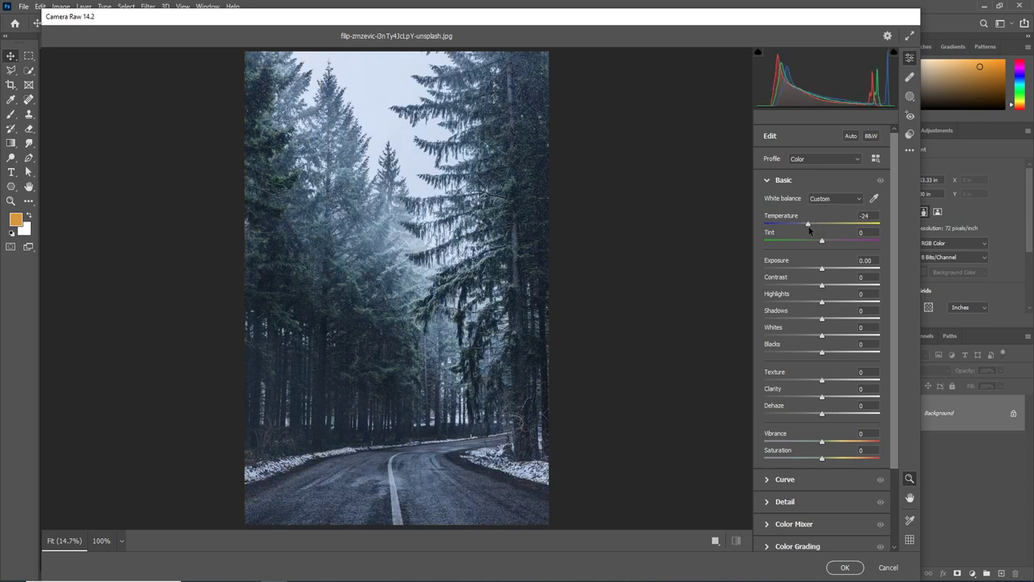
mouse_move(809, 230)
mouse_down()
mouse_move(836, 232)
mouse_move(825, 233)
mouse_up()
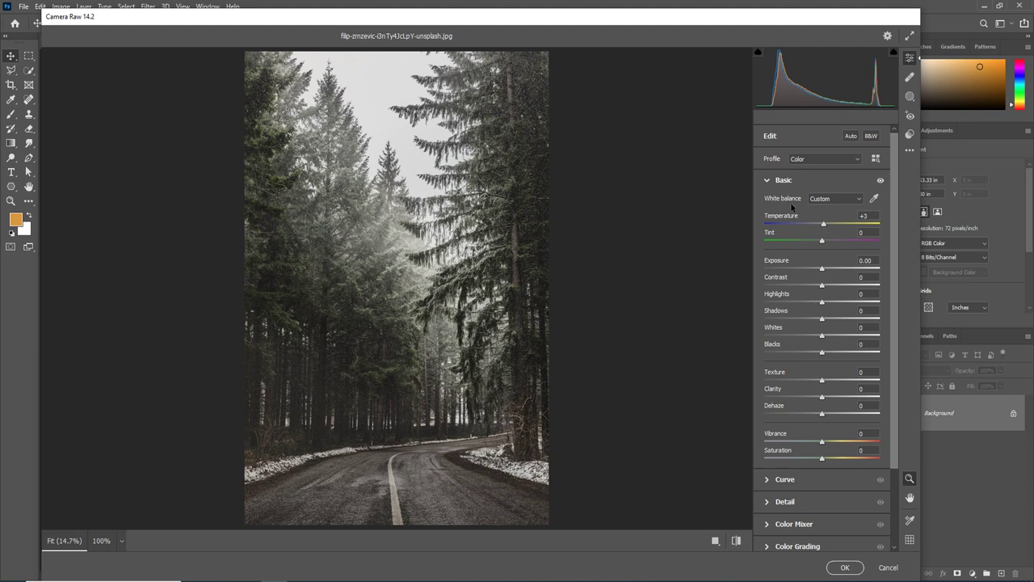
Try Auto white balance, then set White balance back to As Shot.
click(832, 202)
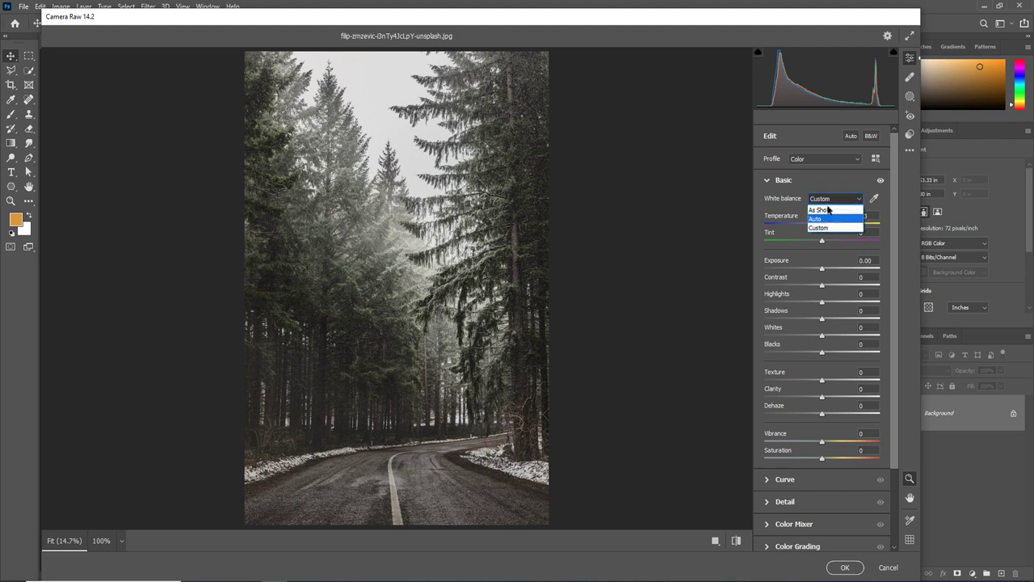
click(825, 219)
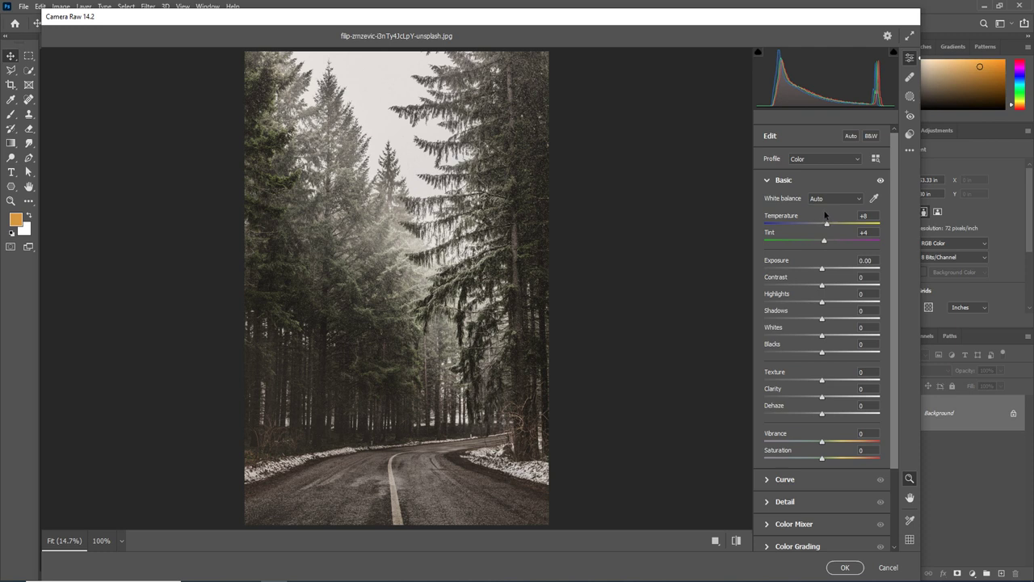
click(828, 202)
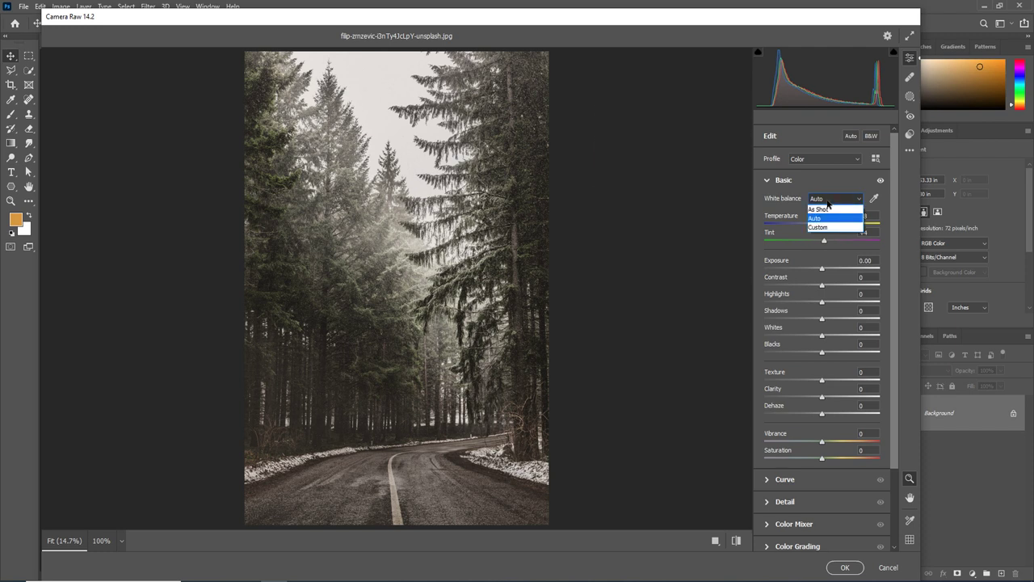
key(Up)
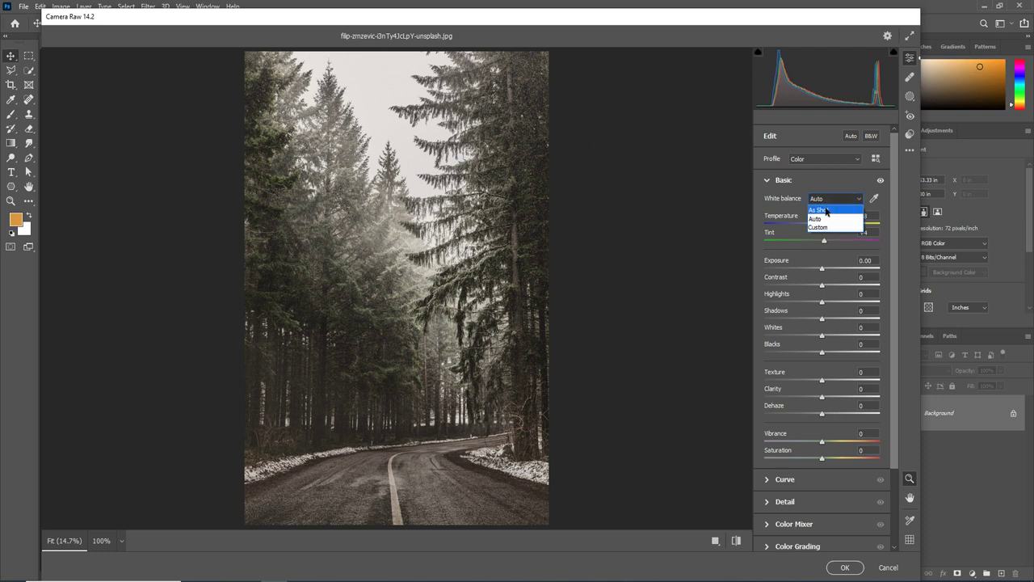
click(825, 209)
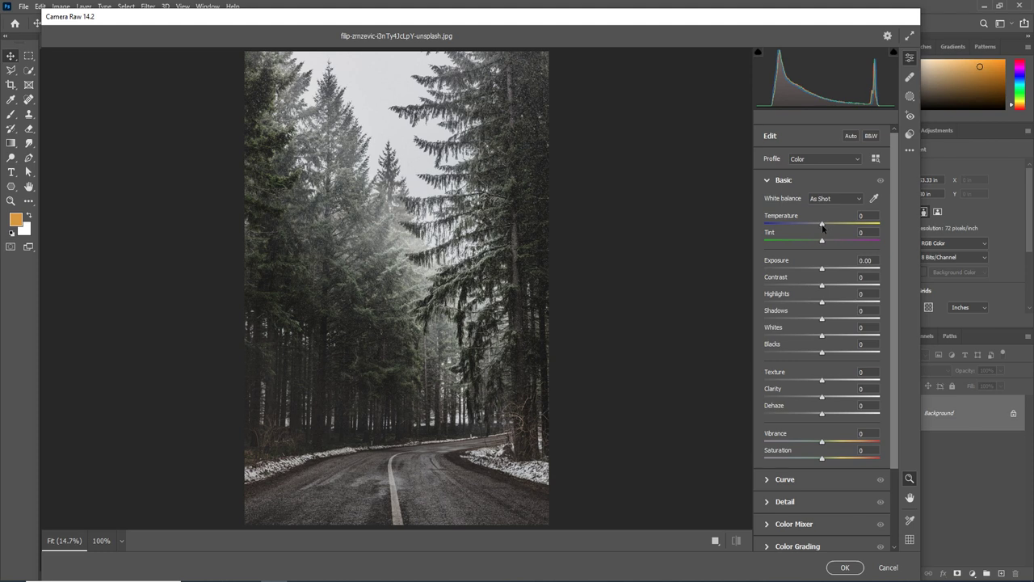
Cool Temperature to -5 and, after testing Exposure, reset it to 0.00.
drag(823, 229, 820, 228)
mouse_move(823, 273)
mouse_down()
mouse_move(832, 273)
mouse_move(816, 273)
mouse_up()
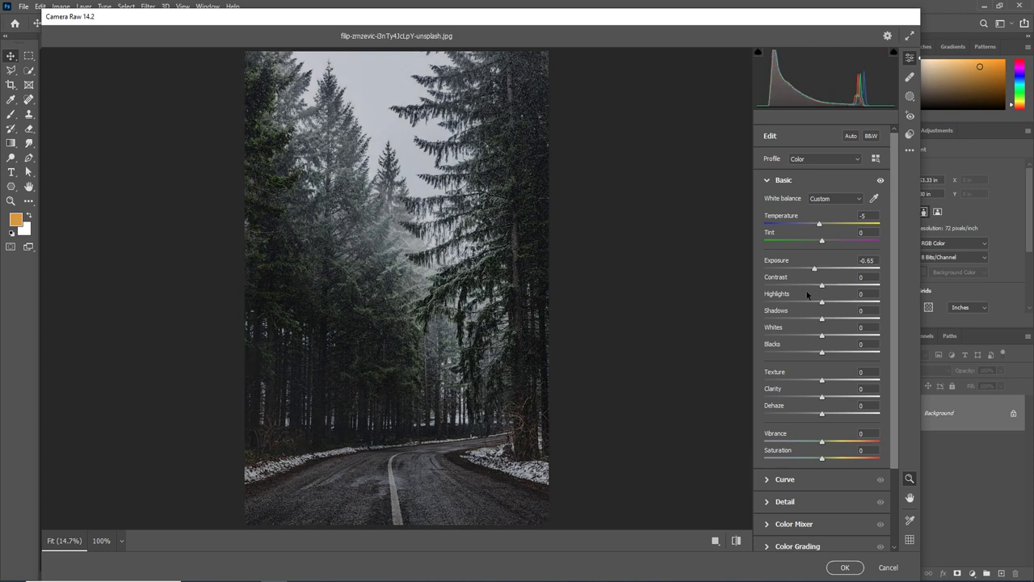
text(0)
key(Return)
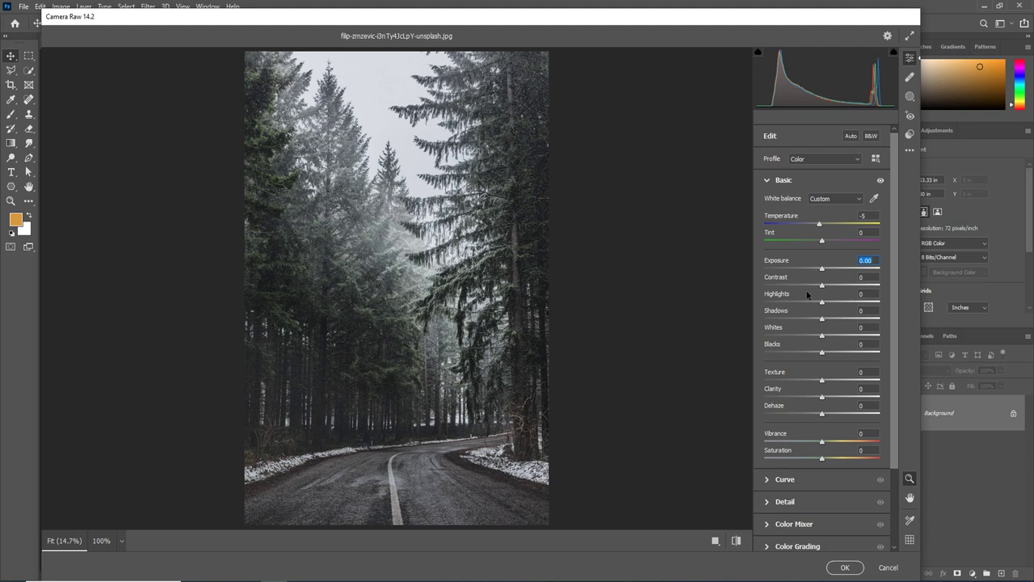
click(783, 371)
Test Clarity and Dehaze extremes, then settle Clarity at +21 and Dehaze at +32.
mouse_move(822, 398)
mouse_down()
mouse_move(867, 396)
mouse_move(746, 391)
mouse_up()
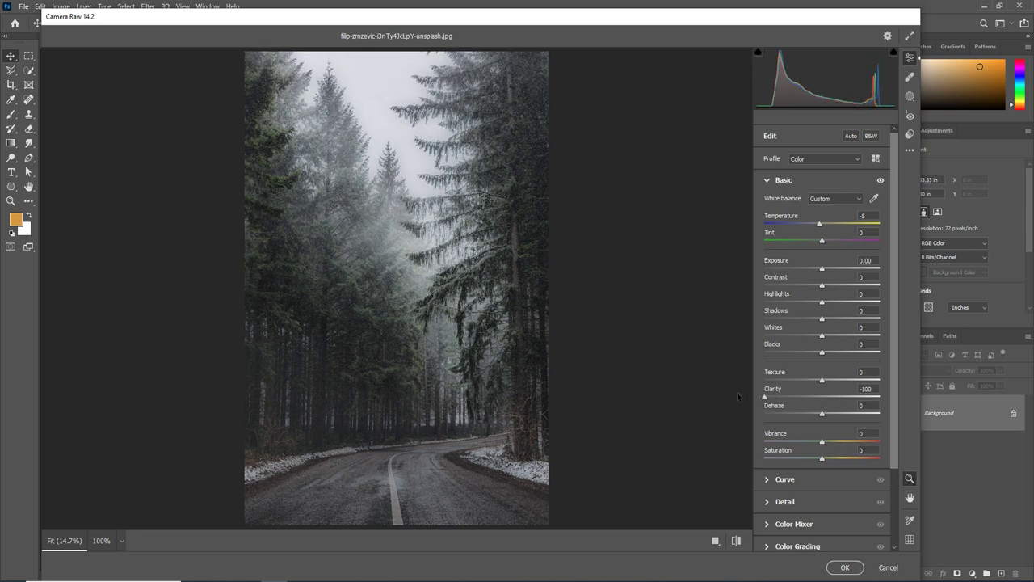
drag(737, 392, 823, 403)
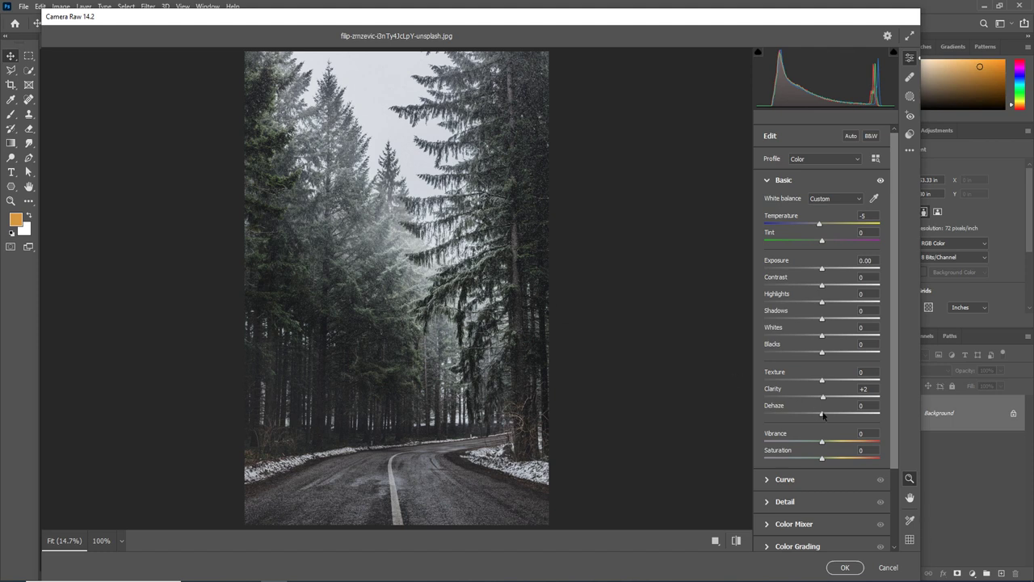
drag(822, 414, 869, 414)
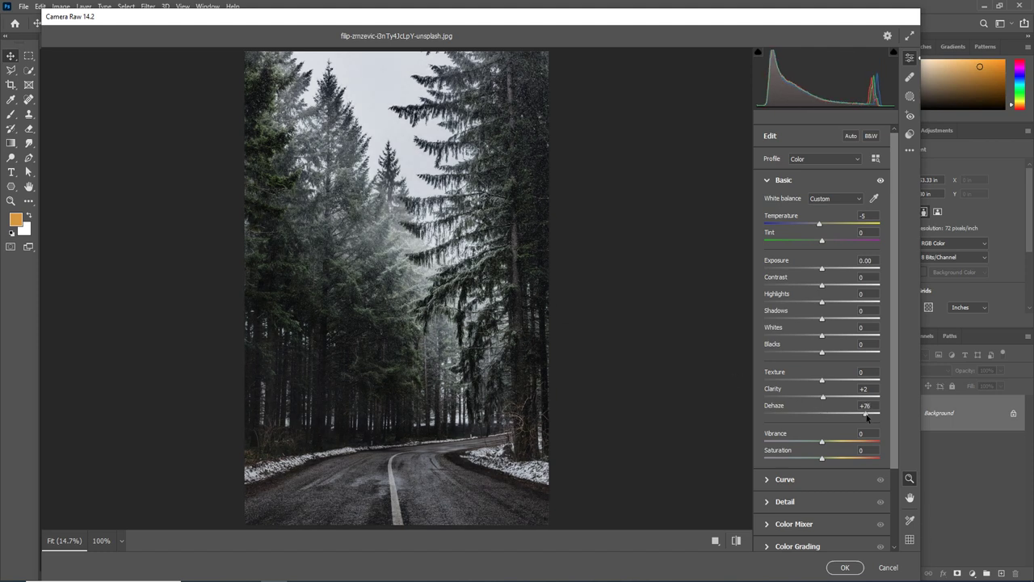
drag(869, 413, 740, 424)
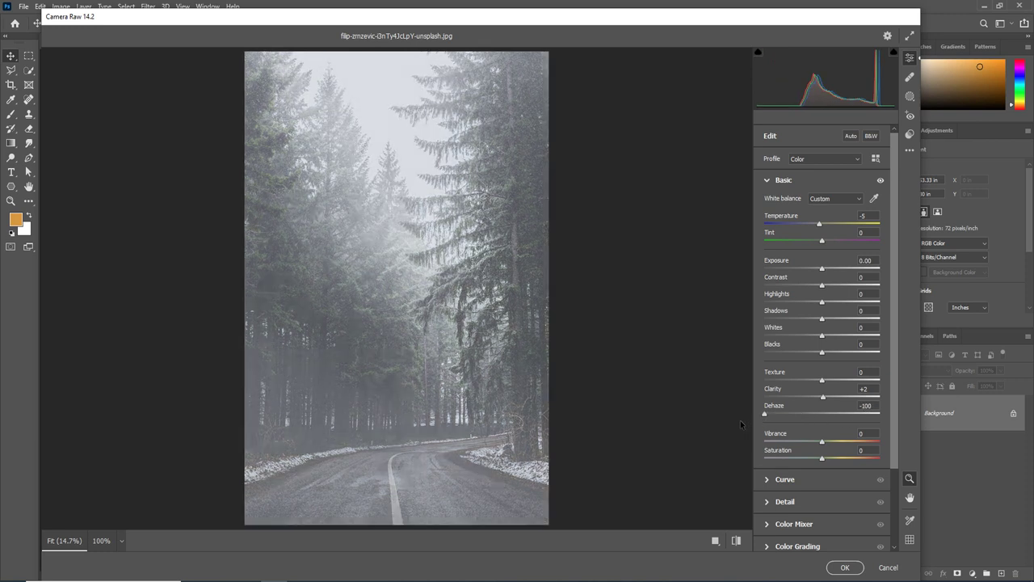
drag(764, 417, 826, 417)
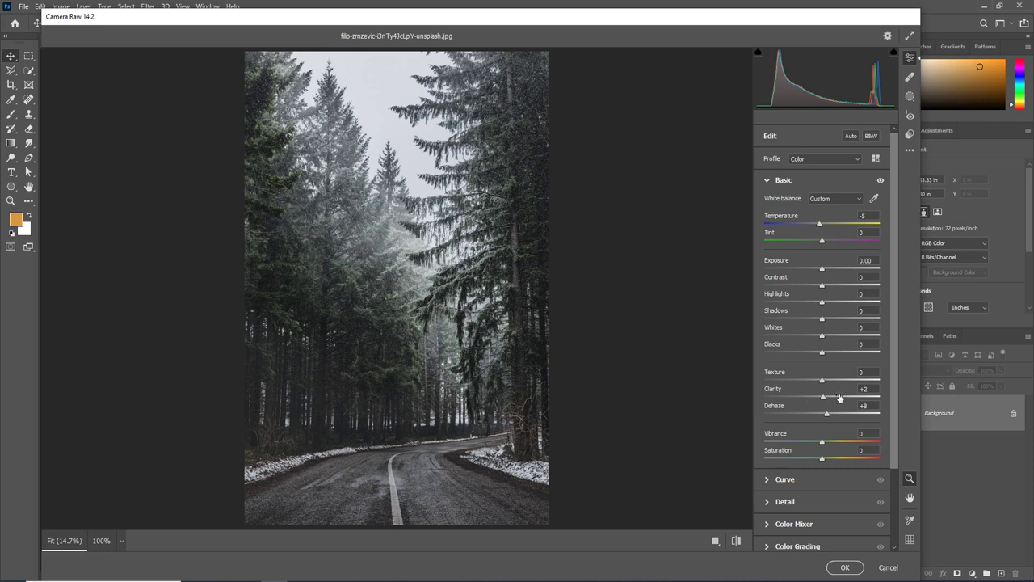
drag(823, 397, 841, 414)
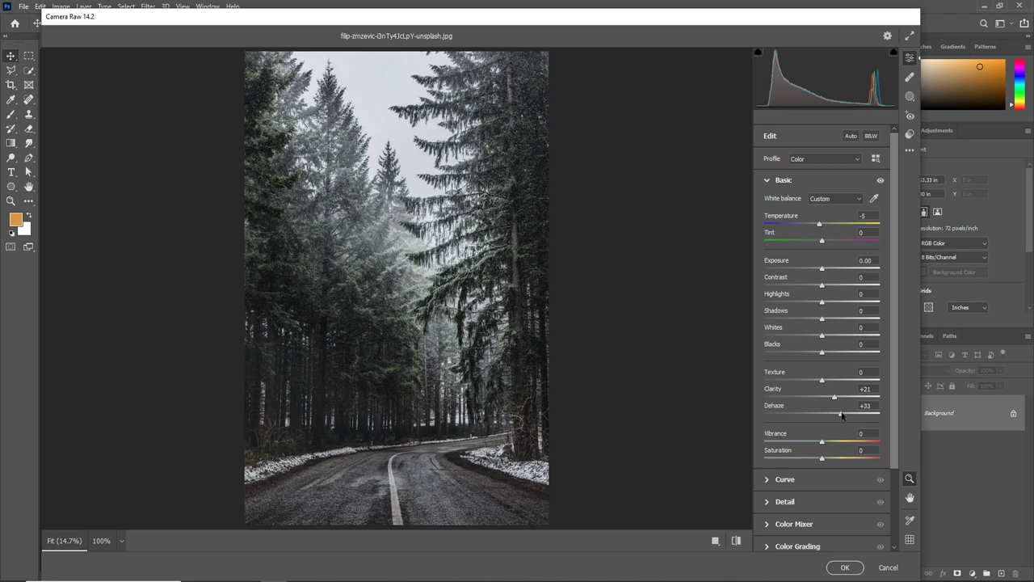
drag(841, 414, 836, 411)
Raise Vibrance to +79, Saturation to +31, Shadows to +59 and Blacks to +29.
drag(822, 442, 867, 442)
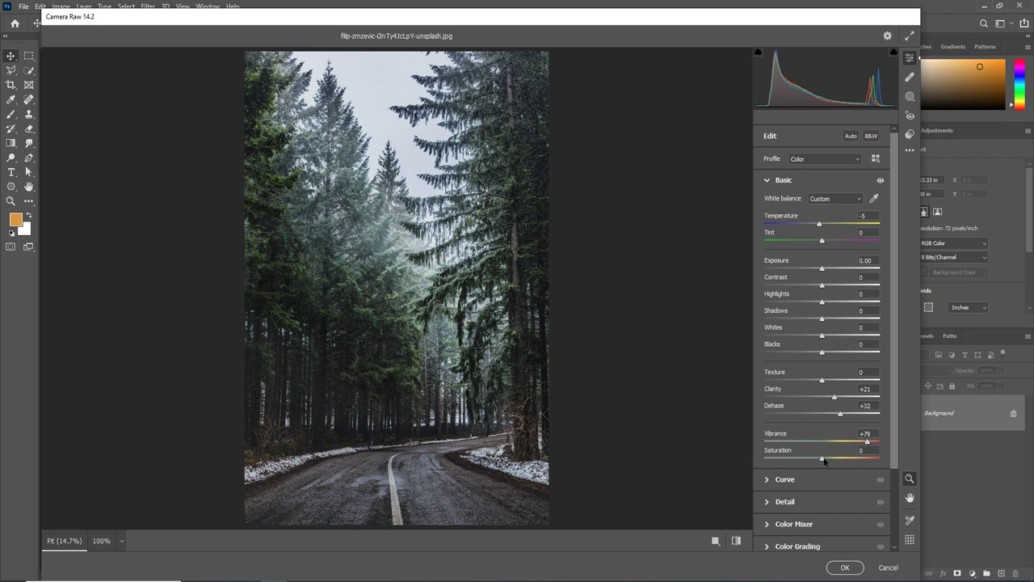
drag(823, 460, 841, 458)
drag(822, 321, 858, 323)
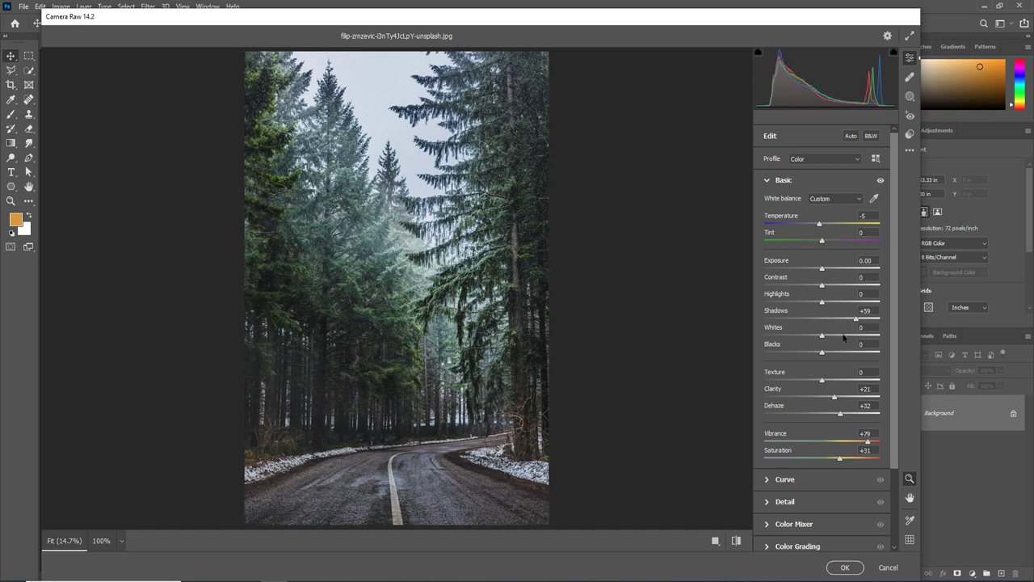
drag(828, 353, 839, 353)
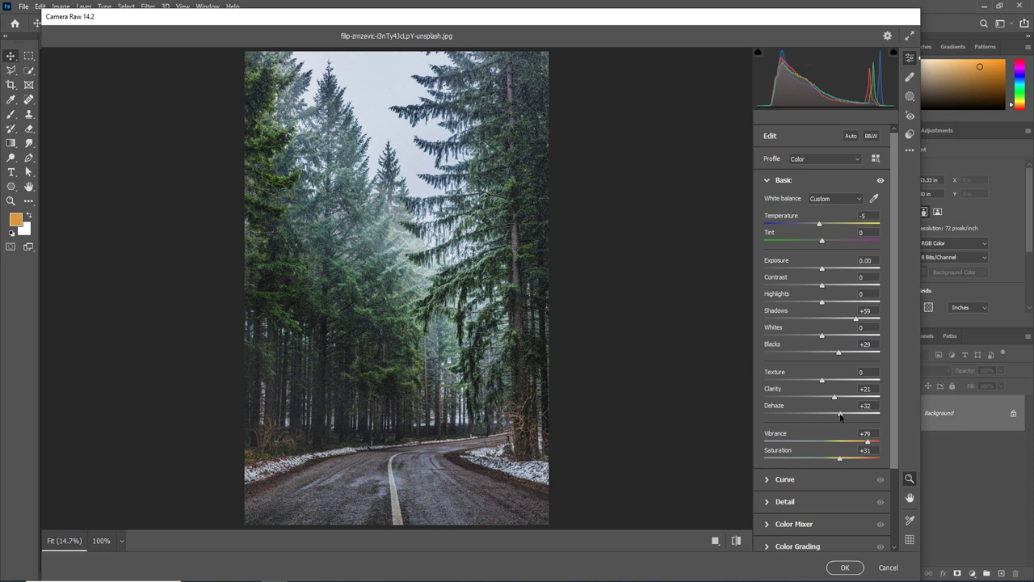
Lower Dehaze to +15 and Clarity to +18, and raise Contrast to +35.
drag(840, 415, 831, 417)
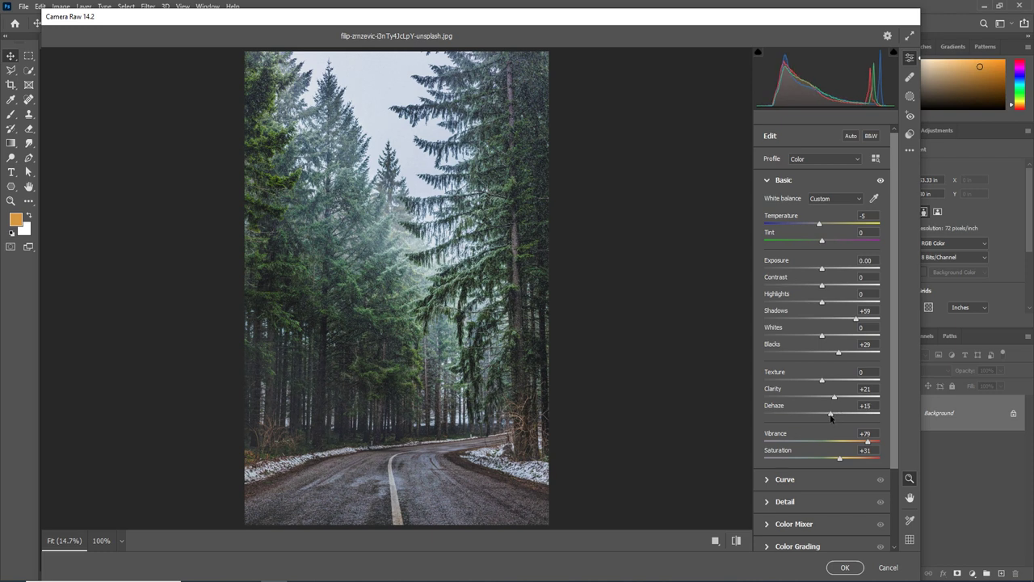
mouse_move(835, 397)
mouse_down()
mouse_move(824, 398)
mouse_move(833, 401)
mouse_up()
drag(823, 289, 843, 294)
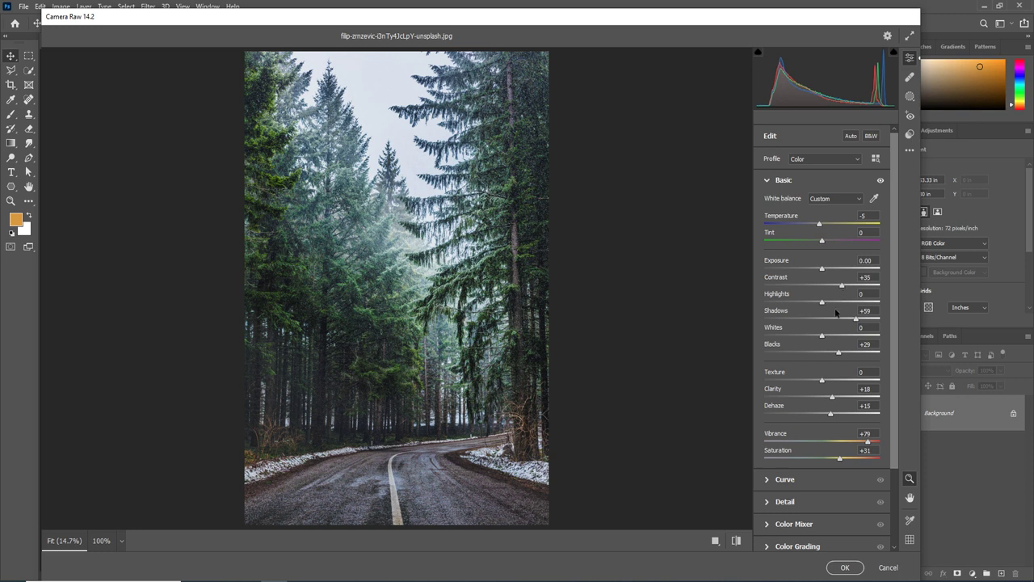
Compare Before/After, return to single view and collapse the Basic panel.
click(716, 541)
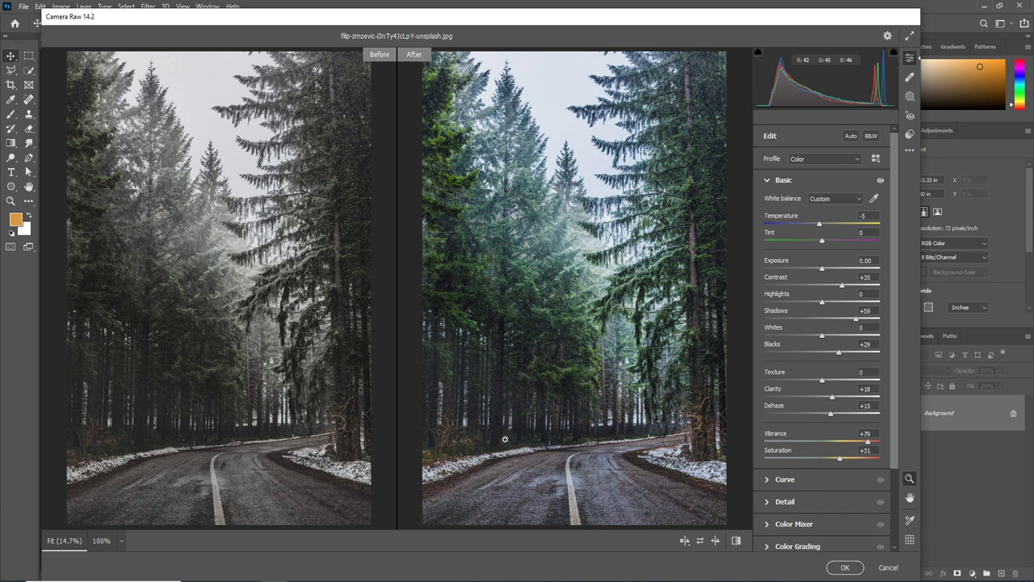
click(684, 541)
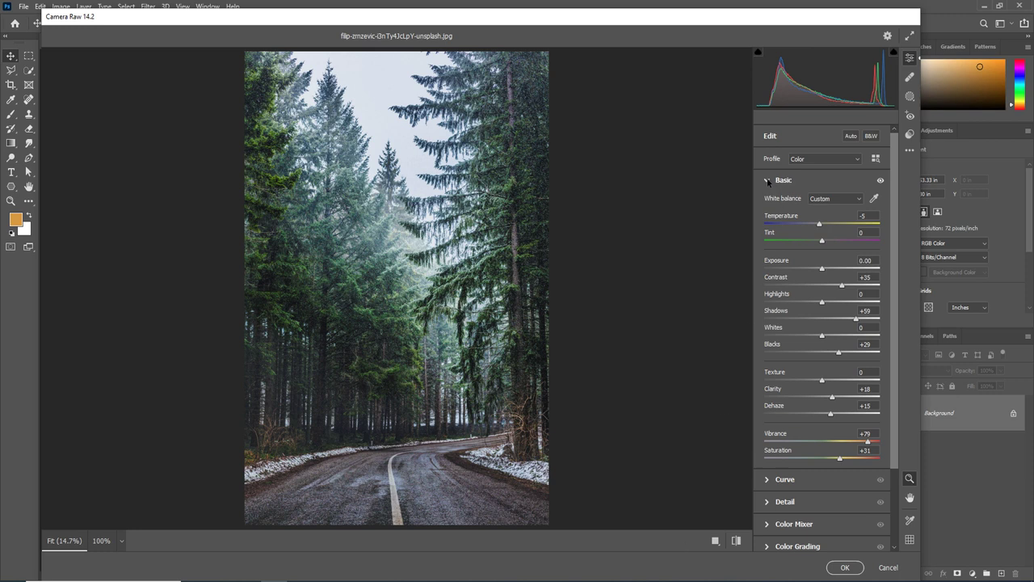
click(768, 181)
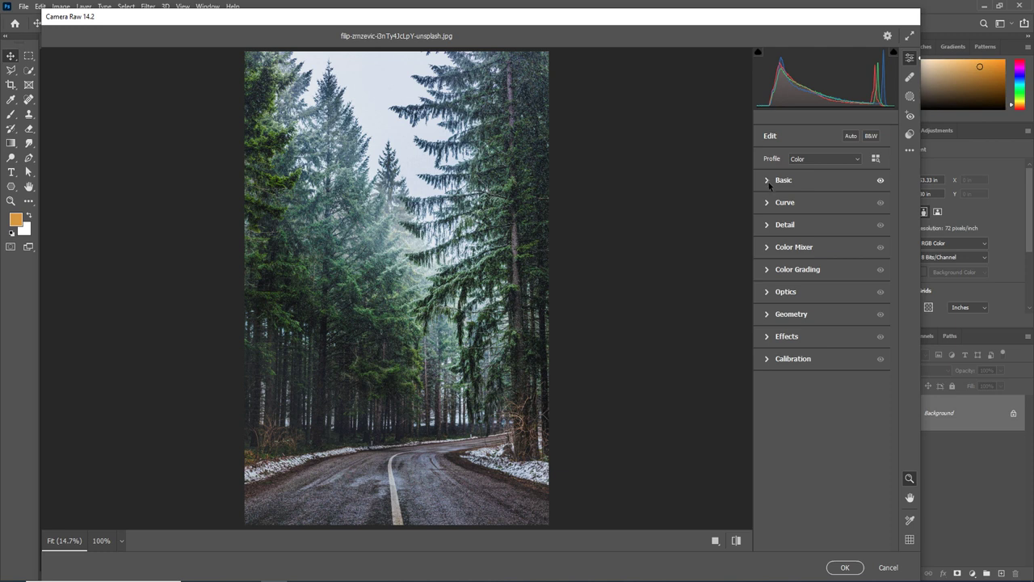
In the Color Mixer Hue tab, set Greens +23, Aquas -79 and Yellows +100.
click(766, 250)
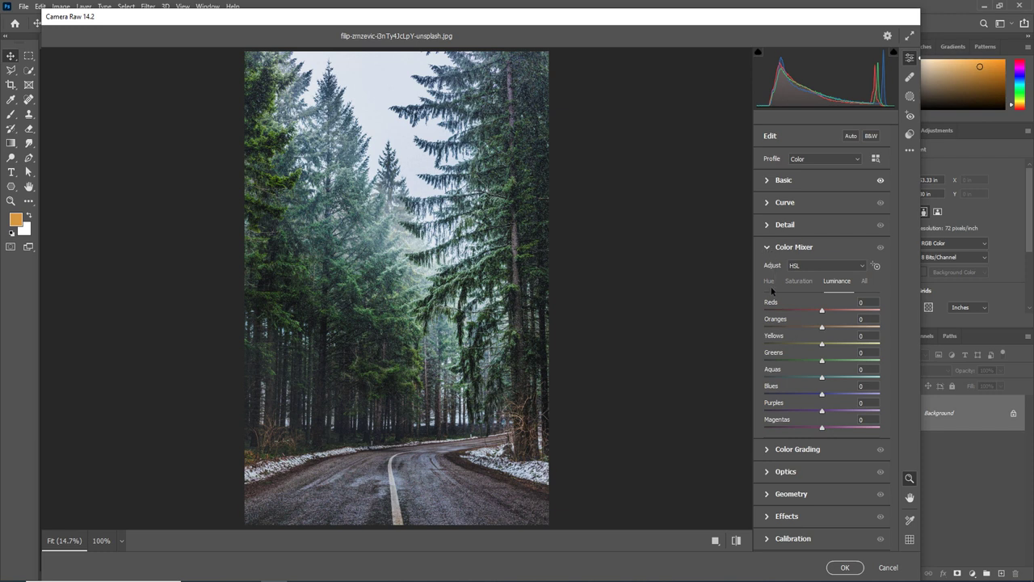
click(769, 282)
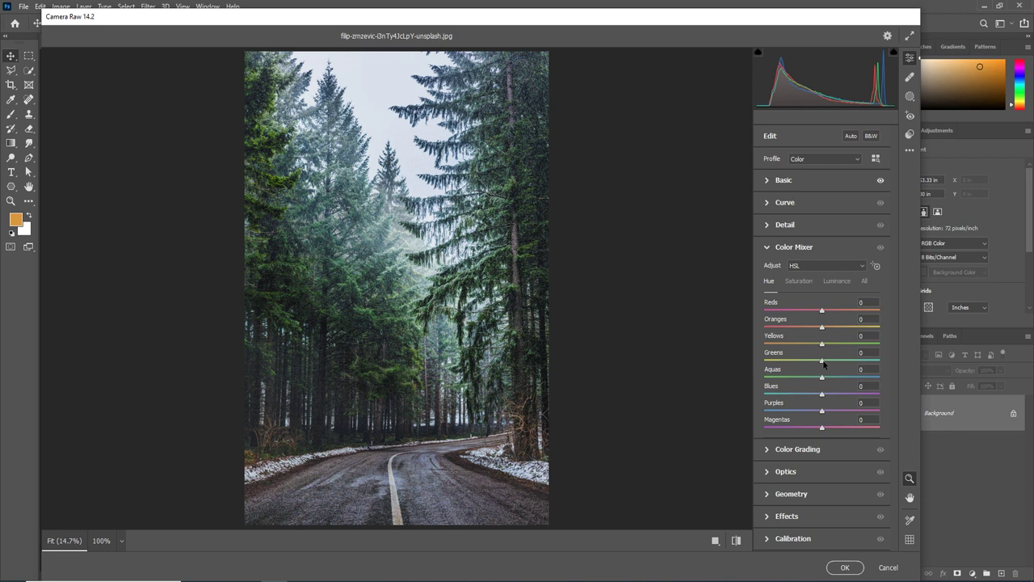
drag(824, 365, 862, 364)
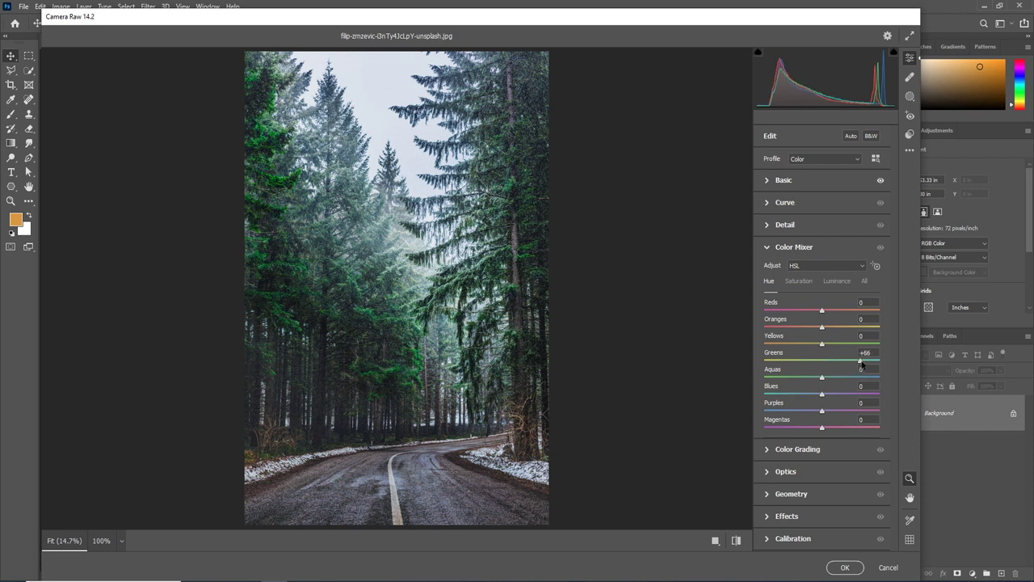
mouse_move(862, 364)
mouse_down()
mouse_move(798, 365)
mouse_move(845, 365)
mouse_move(827, 364)
mouse_up()
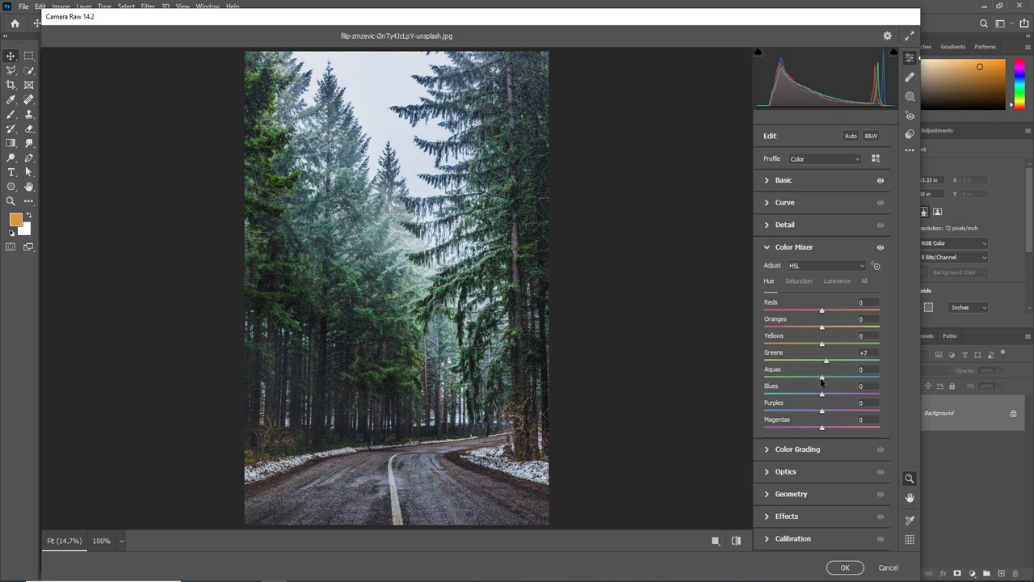
mouse_move(821, 382)
mouse_down()
mouse_move(781, 381)
mouse_move(776, 392)
mouse_up()
mouse_move(826, 360)
mouse_down()
mouse_move(875, 363)
mouse_move(826, 370)
mouse_move(849, 371)
mouse_move(835, 372)
mouse_up()
drag(831, 341, 885, 360)
In the Saturation tab, test Greens extremes and settle Greens at +52.
click(796, 280)
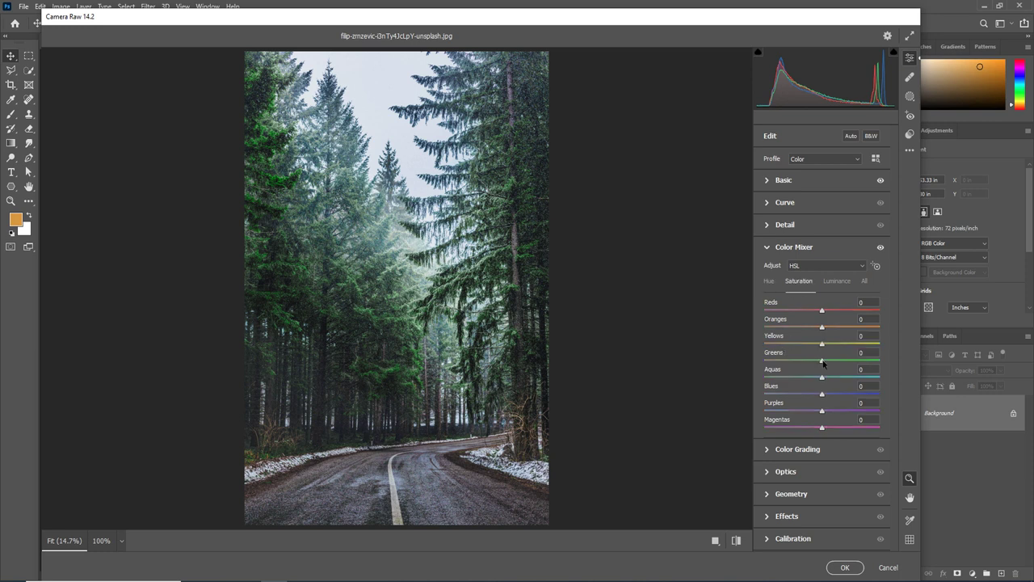
drag(810, 360, 735, 367)
drag(787, 370, 824, 372)
drag(841, 370, 854, 372)
Toggle Color Mixer visibility repeatedly to compare, then collapse the Color Mixer panel.
click(880, 247)
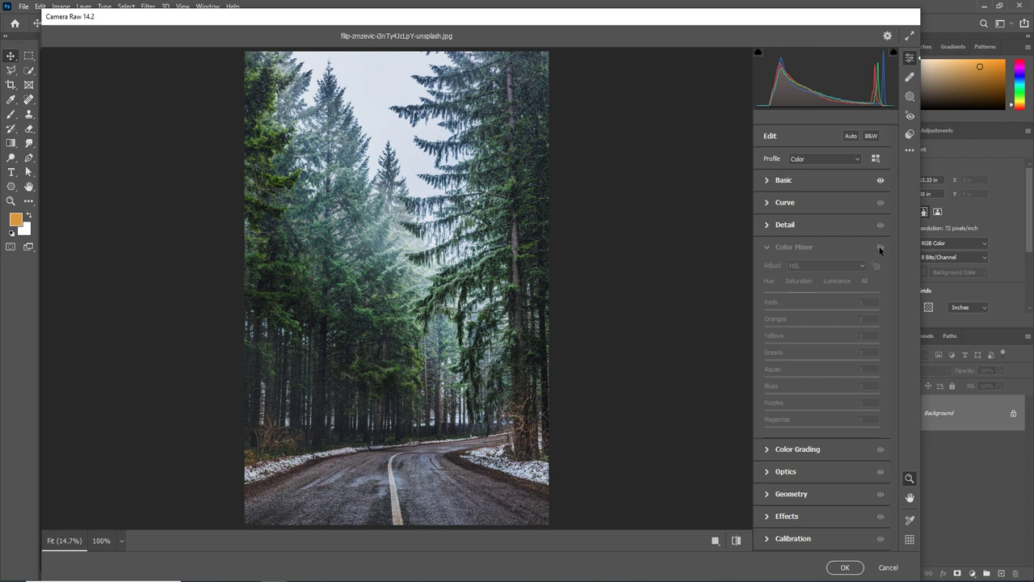
click(880, 248)
click(881, 249)
click(881, 249)
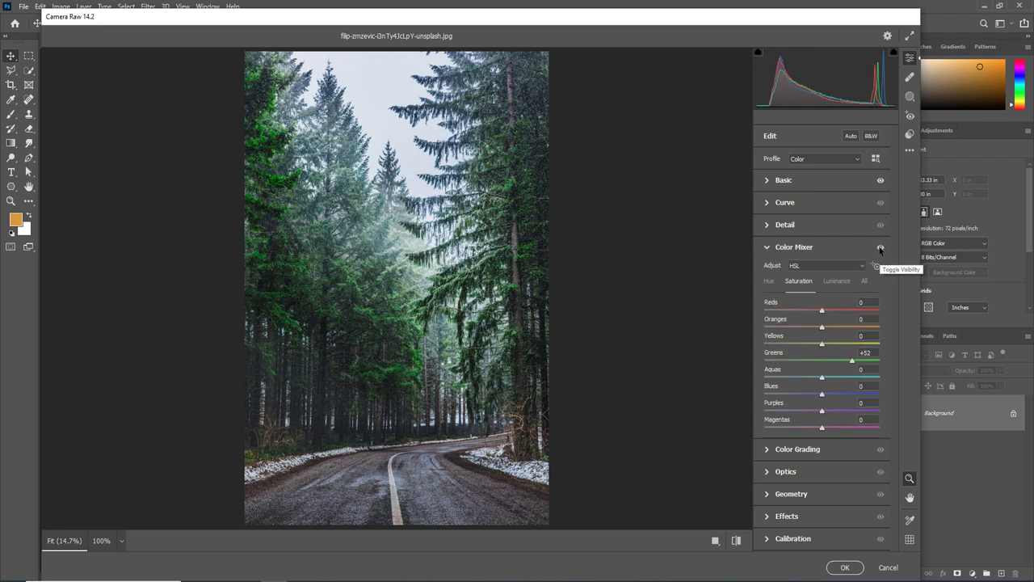
click(881, 248)
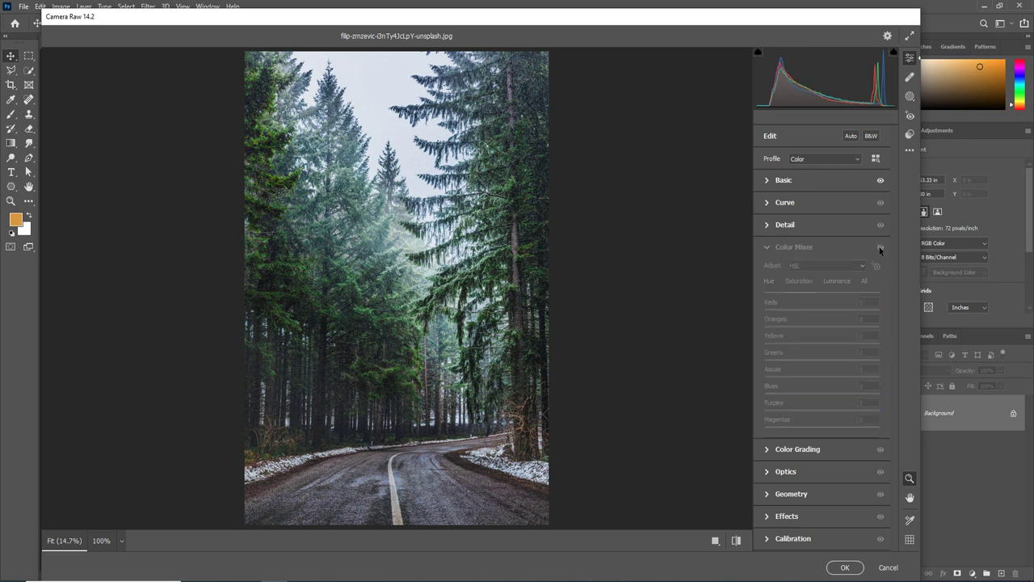
click(881, 248)
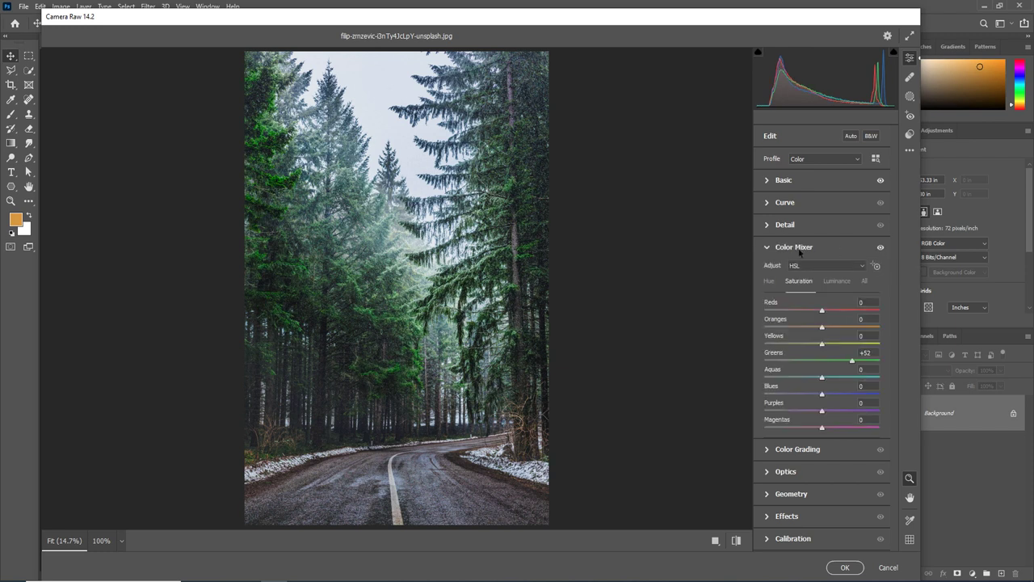
click(767, 252)
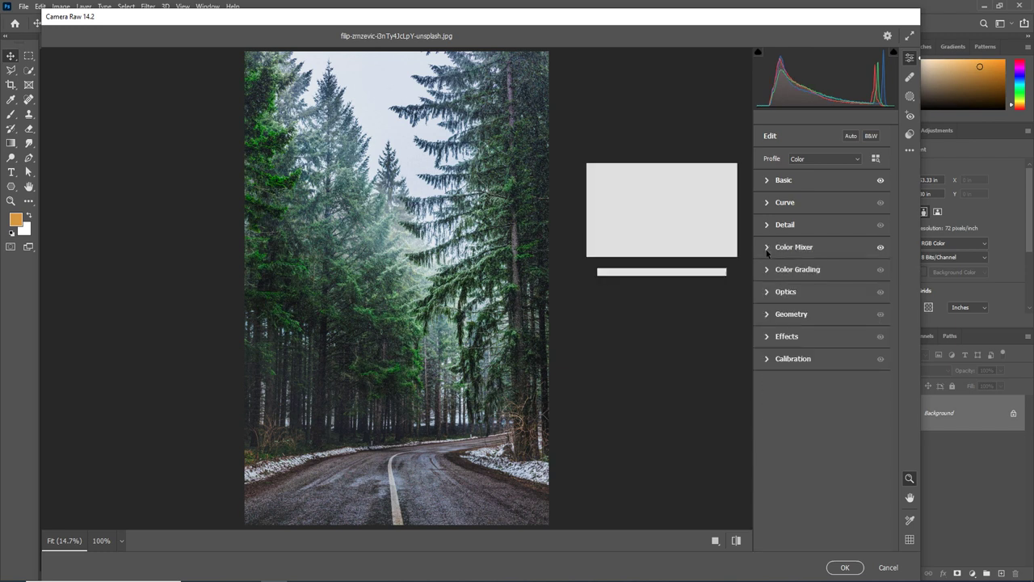
Set Effects Vignetting to -6 and zoom the preview to 100% on the trees.
click(768, 337)
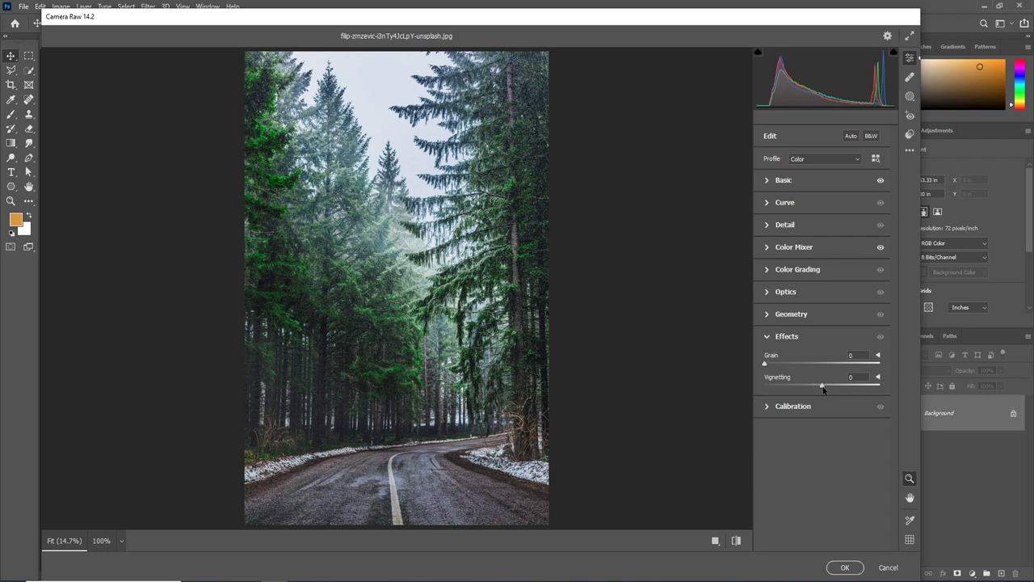
mouse_move(822, 386)
mouse_down()
mouse_move(834, 386)
mouse_move(819, 386)
mouse_up()
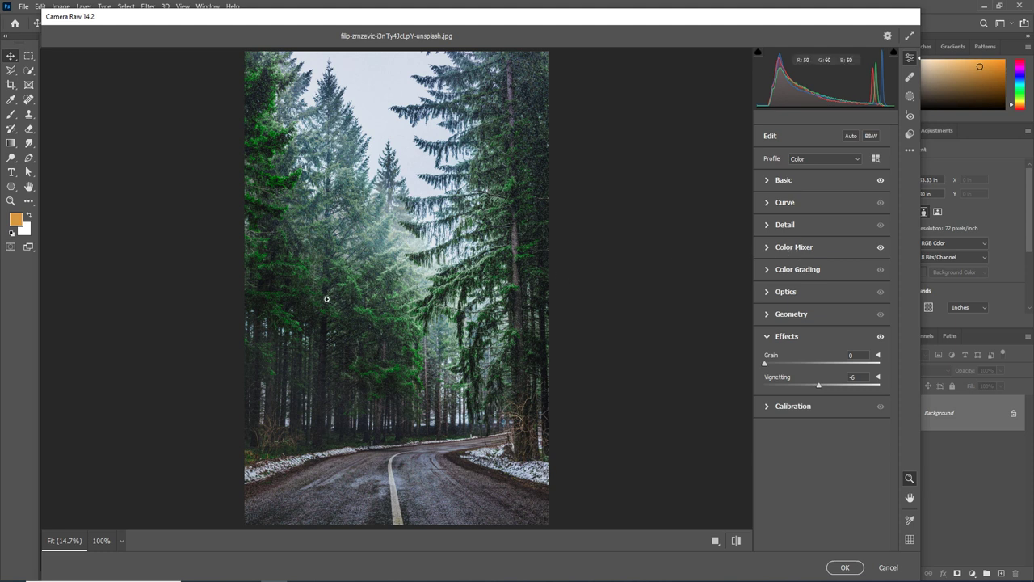
click(325, 397)
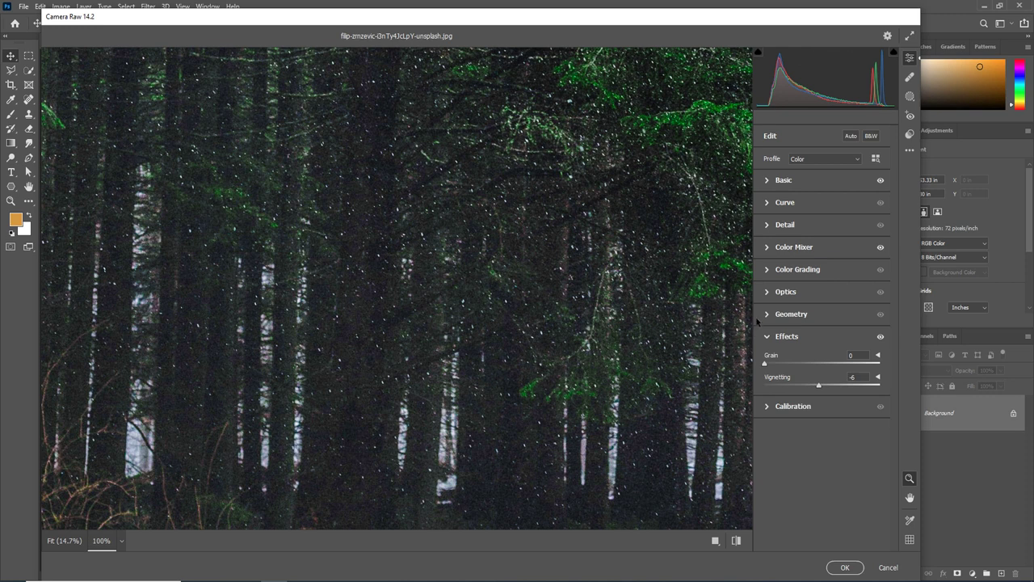
Expand Optics, then show the Detail panel with Sharpening and Noise Reduction at 0.
click(768, 294)
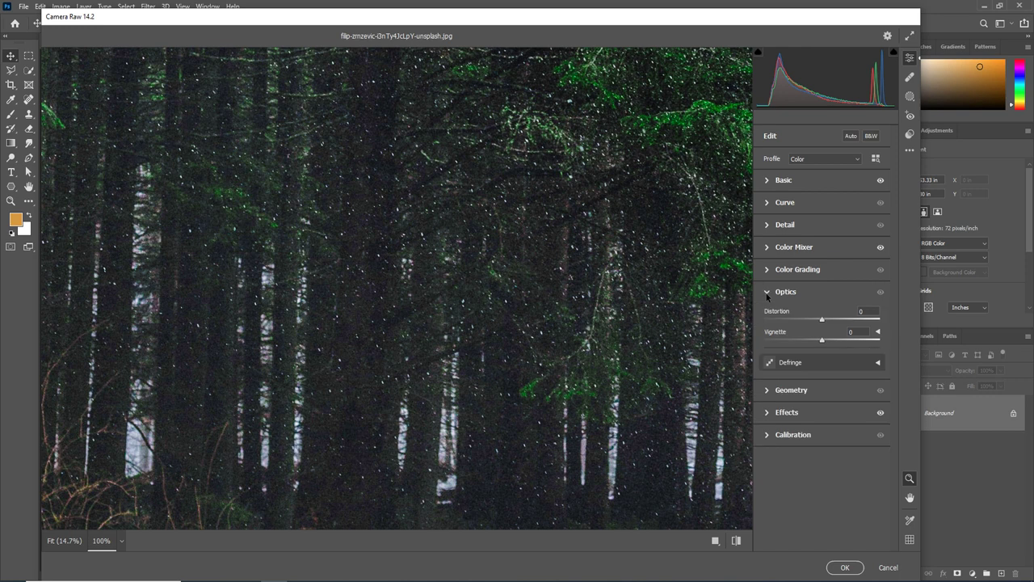
click(768, 226)
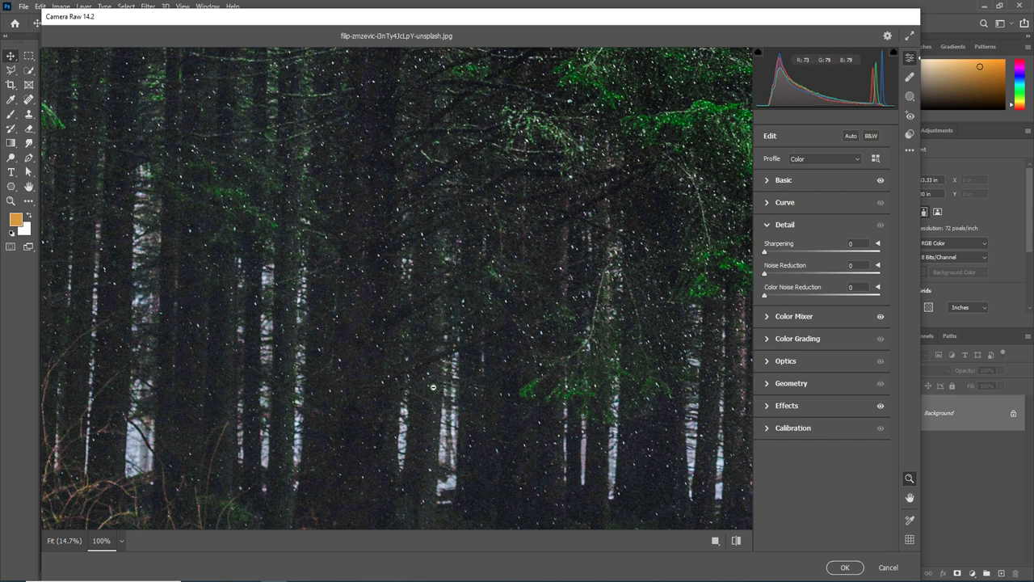
Pan to the snowy path and settle on Noise Reduction 37 and Color Noise Reduction 41.
key(space)
drag(416, 413, 414, 269)
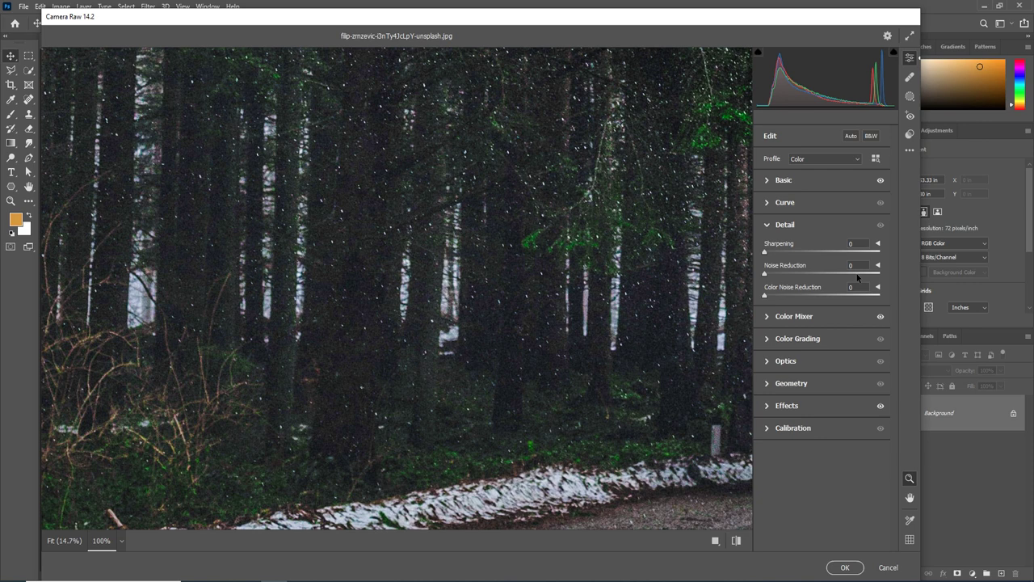
drag(858, 278, 884, 279)
drag(863, 296, 873, 295)
double_click(775, 277)
drag(766, 275, 808, 280)
drag(768, 295, 813, 299)
View before/after side by side, lower Basic Saturation to +13, and commit with OK.
click(718, 544)
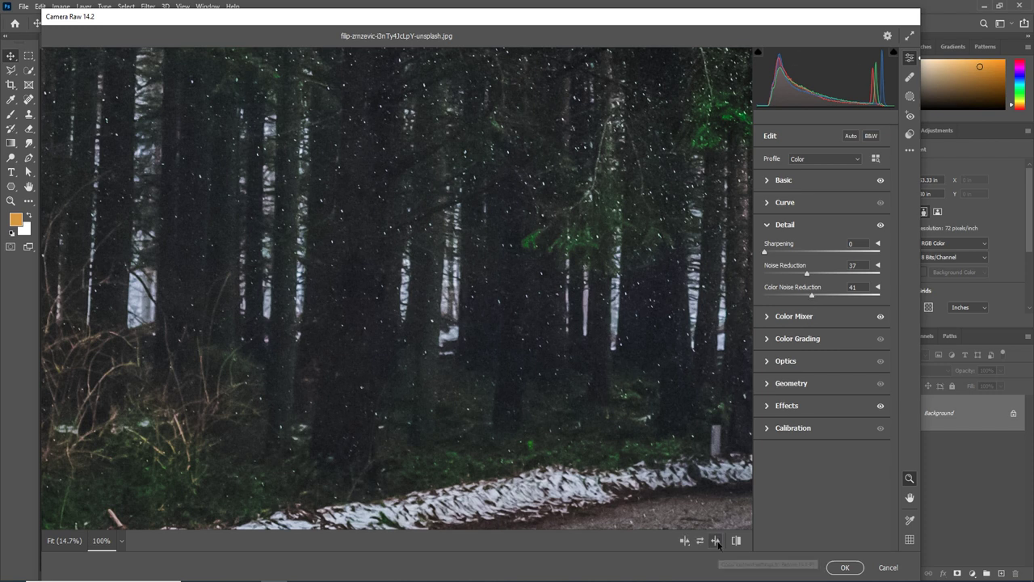
click(496, 340)
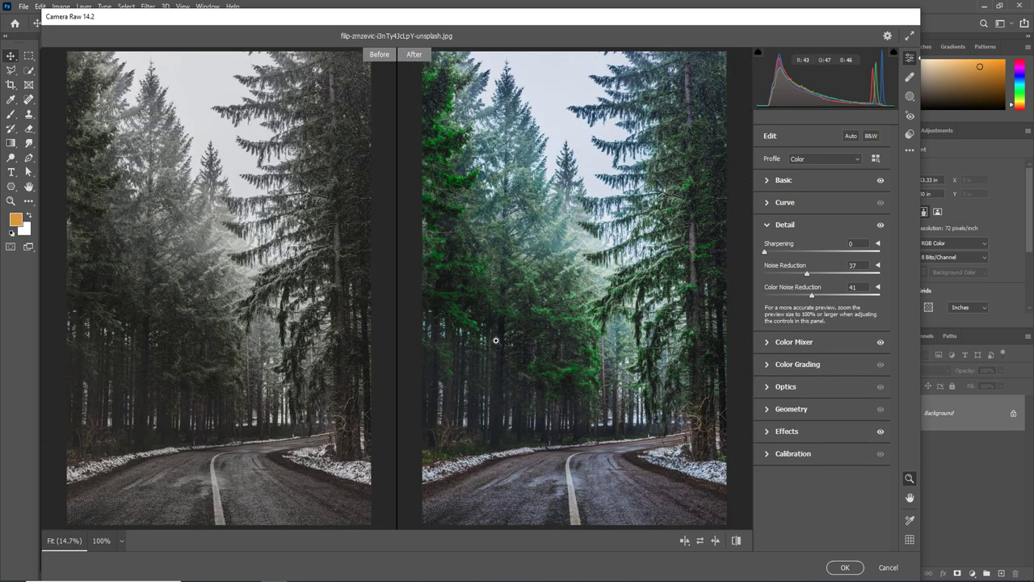
click(768, 182)
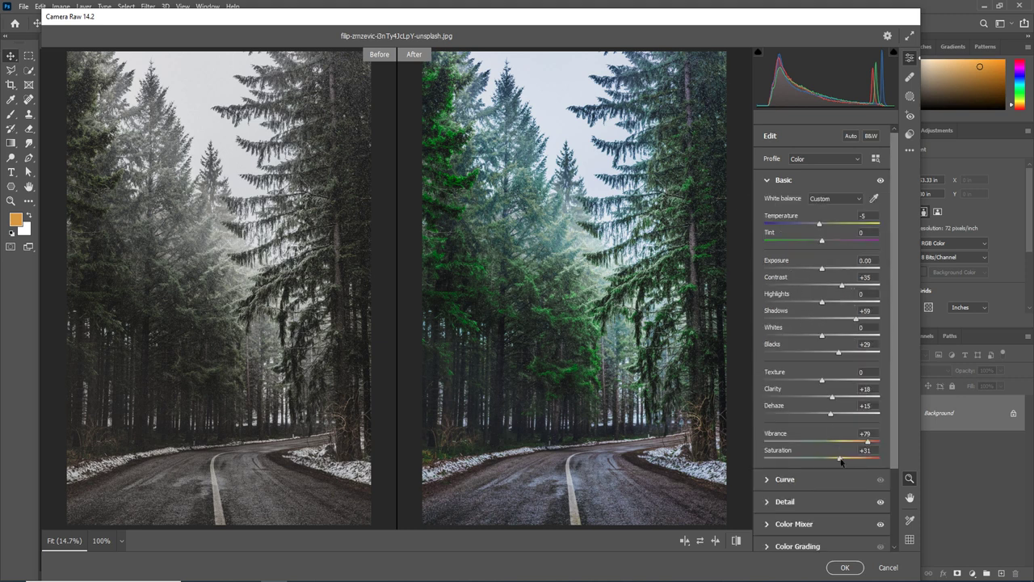
drag(842, 460, 832, 462)
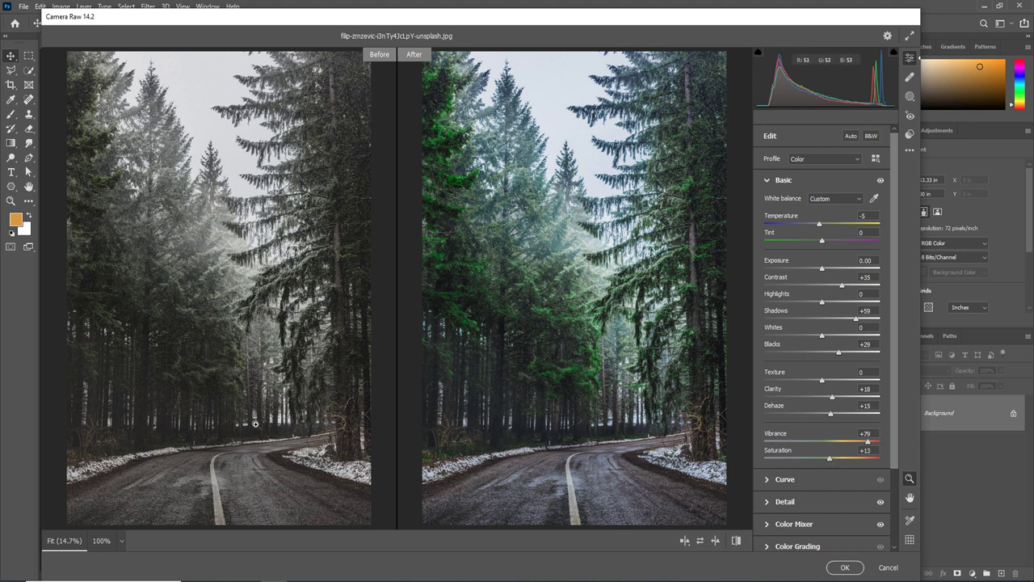
click(841, 569)
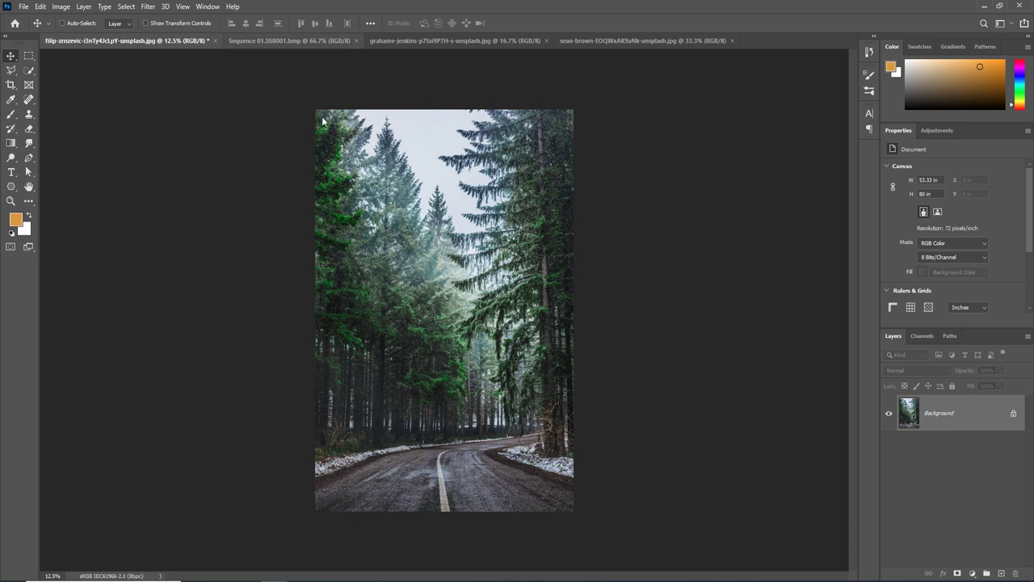
Open the Sequence 01 flower-field photo in the Camera Raw Filter with Basic expanded.
click(252, 42)
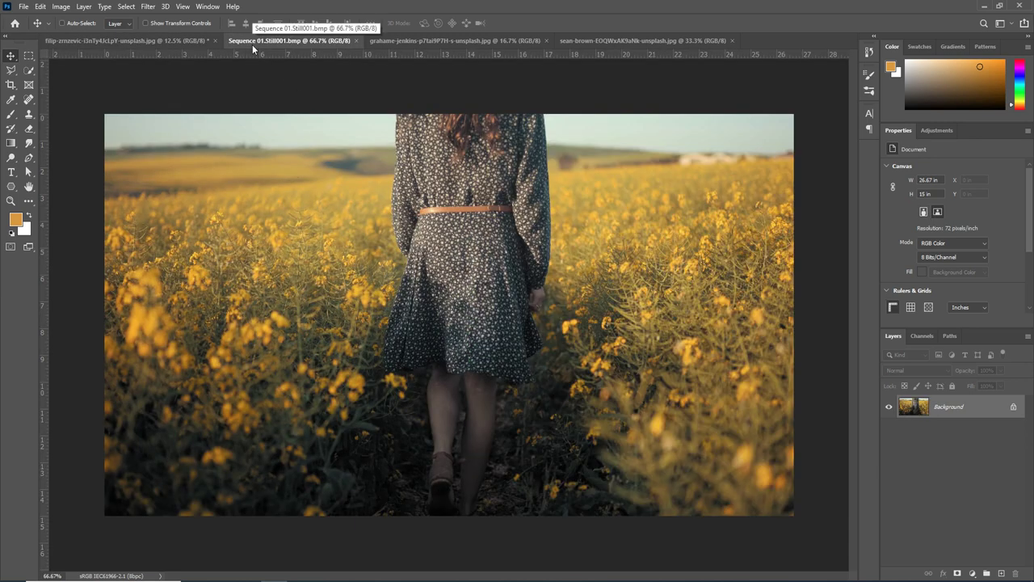
click(145, 8)
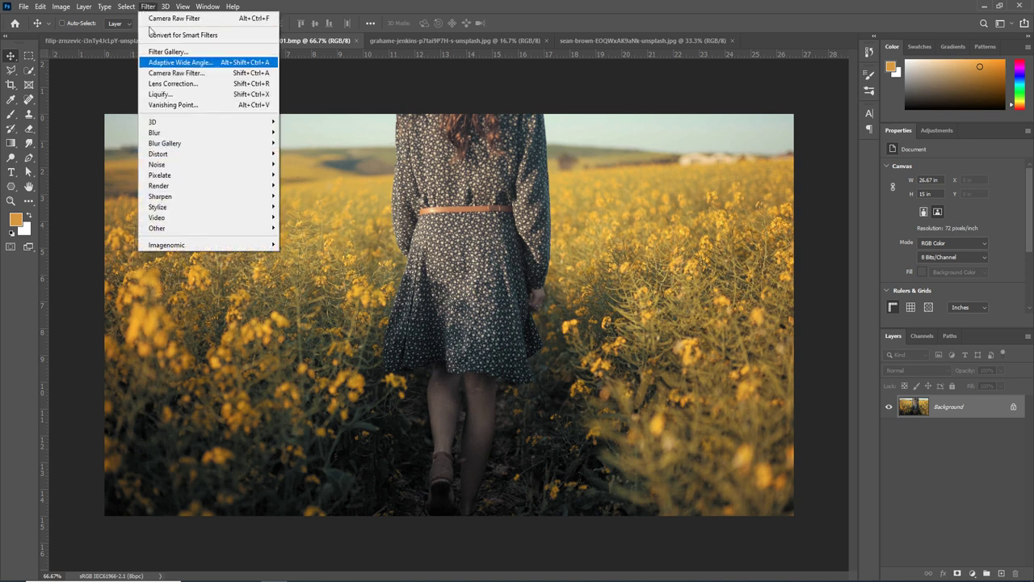
click(167, 74)
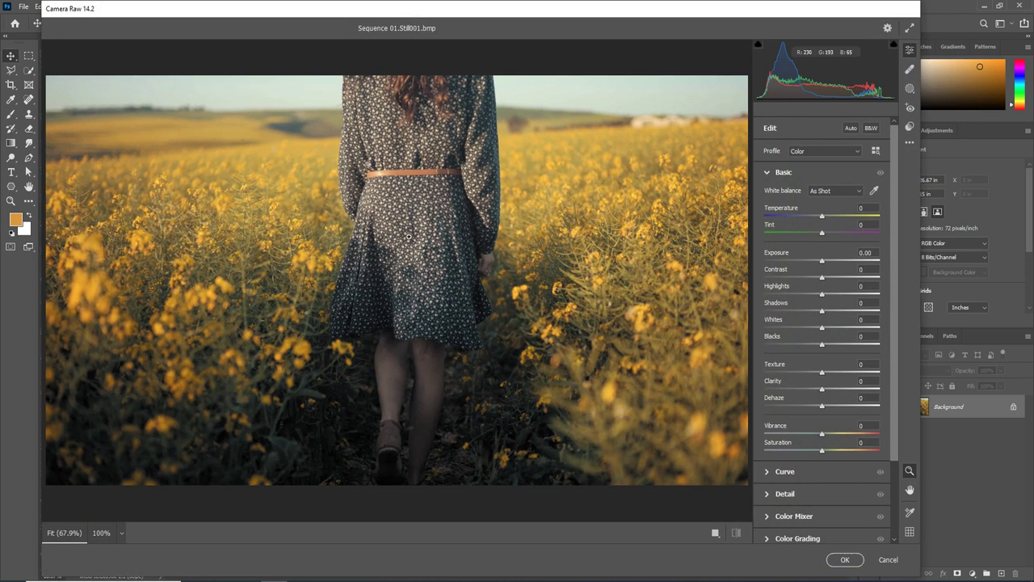
click(768, 176)
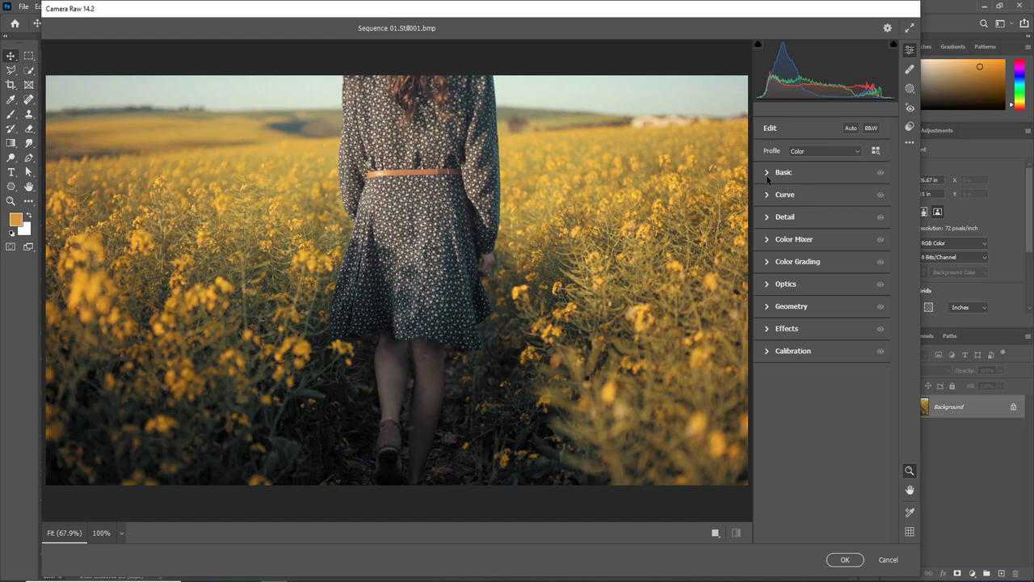
click(767, 178)
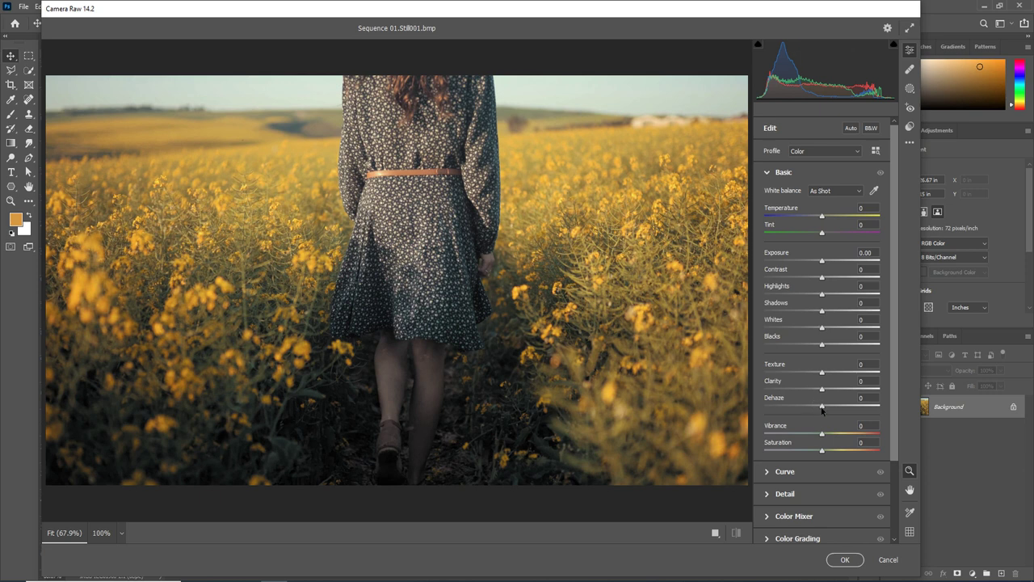
Set Dehaze +36, Texture +28, Shadows +39, Blacks +26 and Vibrance +38, undoing a temperature change.
drag(822, 411, 842, 408)
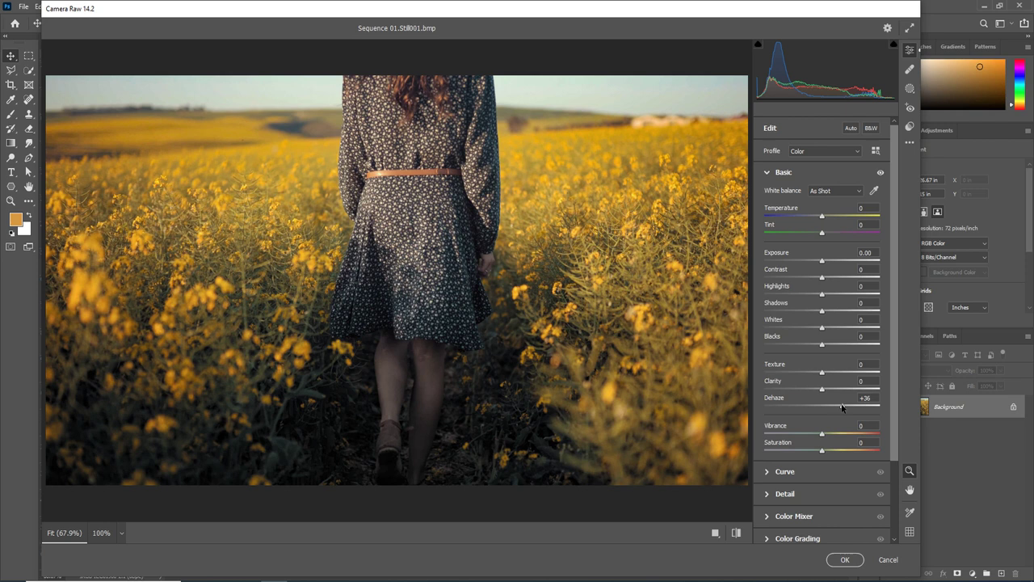
drag(822, 375, 838, 374)
drag(822, 219, 807, 220)
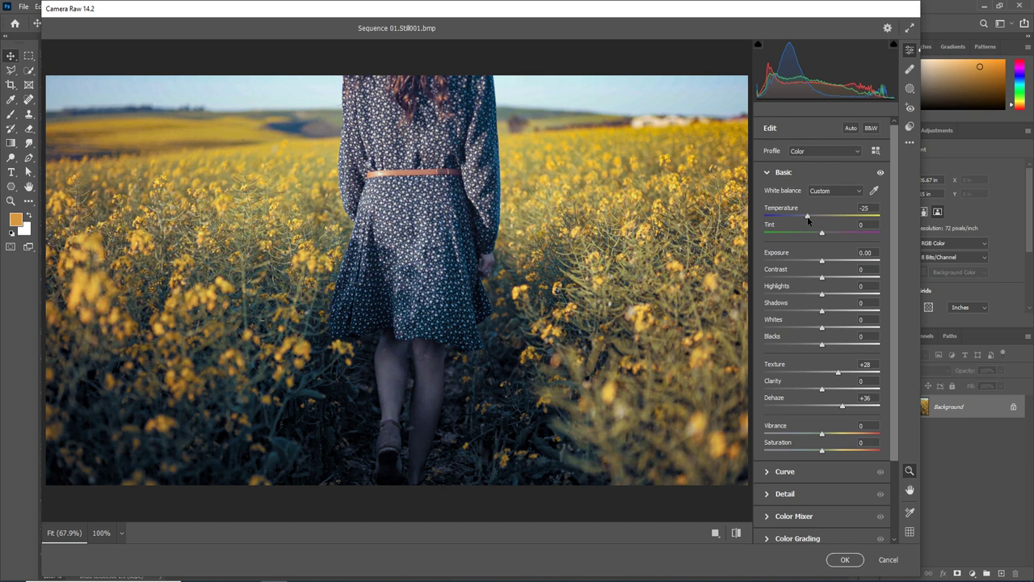
key(ctrl+z)
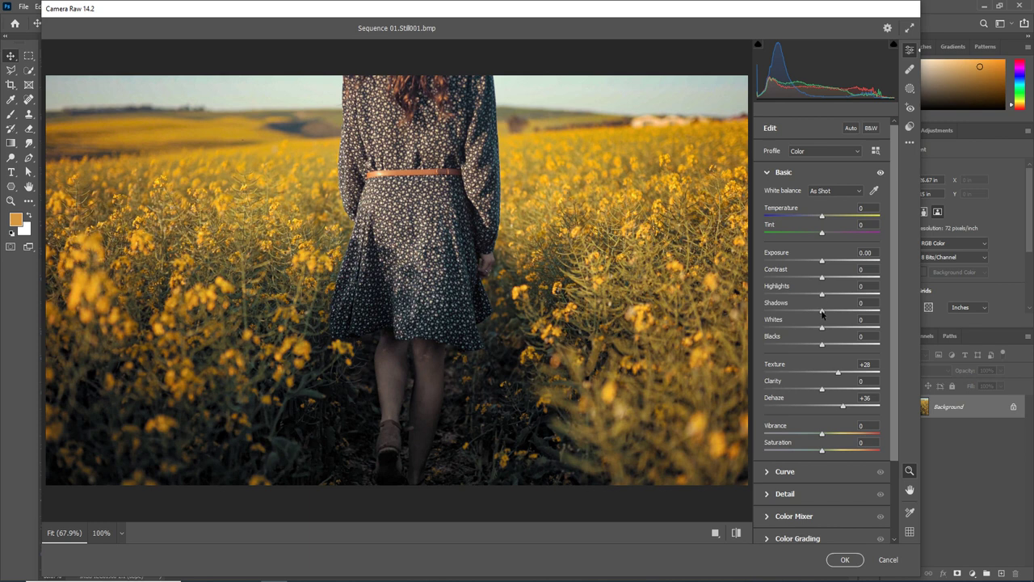
drag(822, 313, 845, 315)
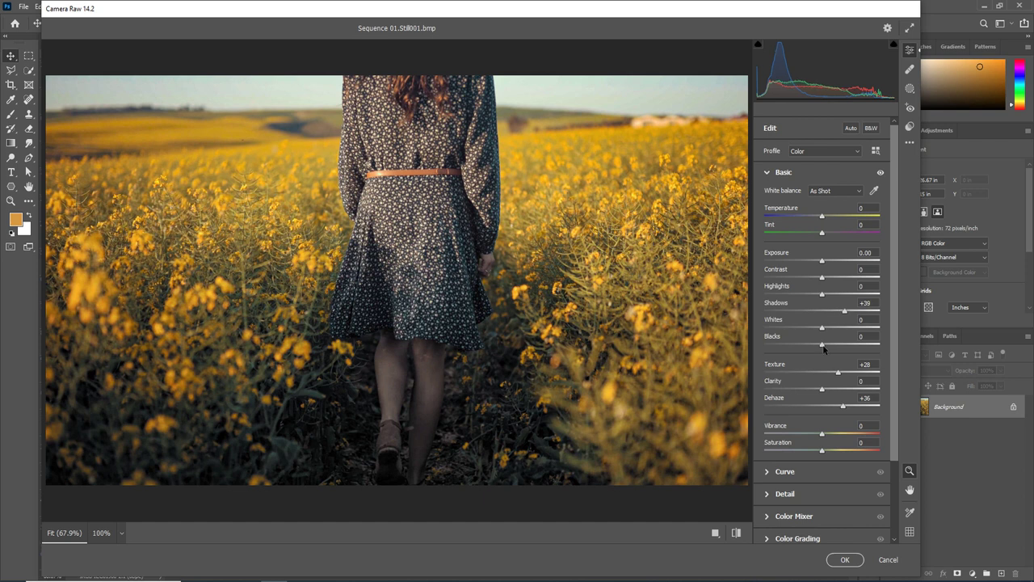
click(839, 344)
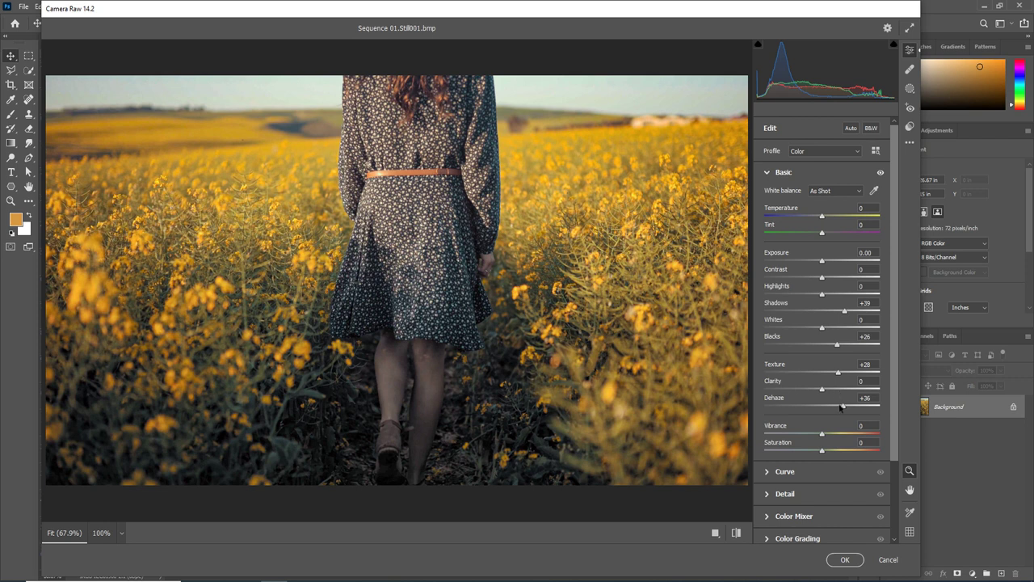
click(844, 435)
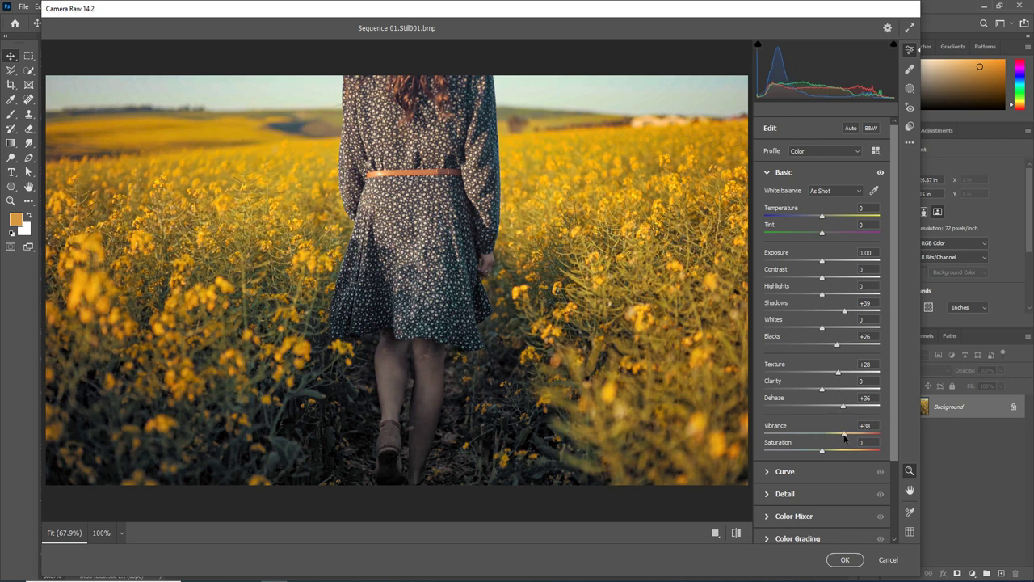
scroll(890, 426, down, 3)
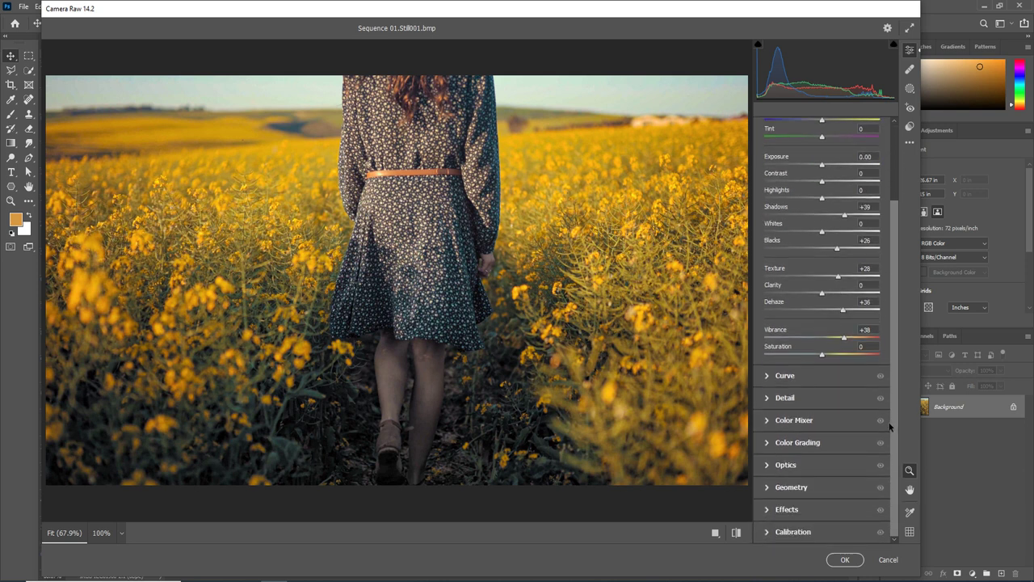
In Color Mixer, raise Aquas and Blues saturation to +65, then set Aquas luminance to -1.
click(767, 420)
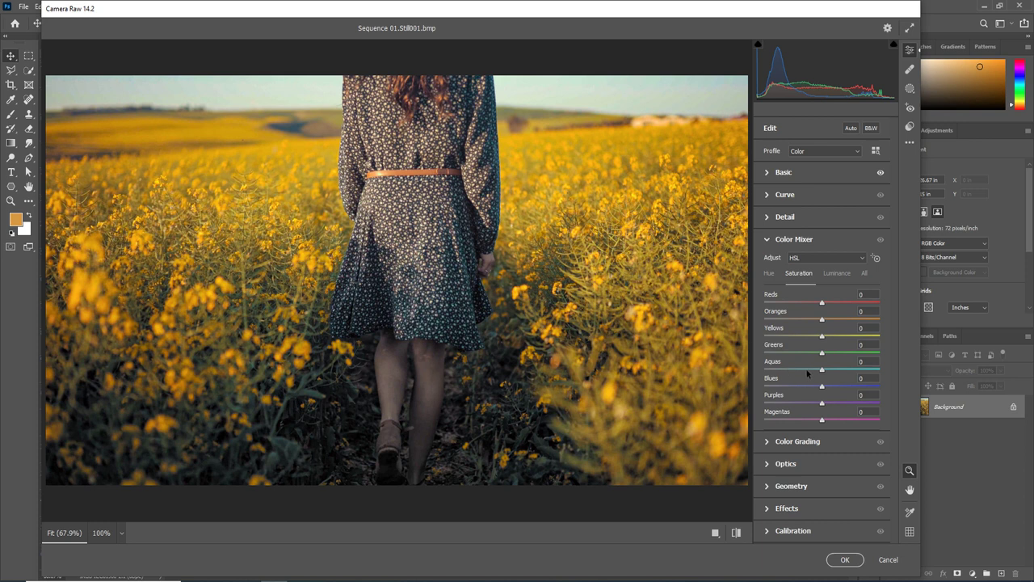
mouse_move(822, 370)
mouse_down()
mouse_move(859, 370)
mouse_move(860, 386)
mouse_up()
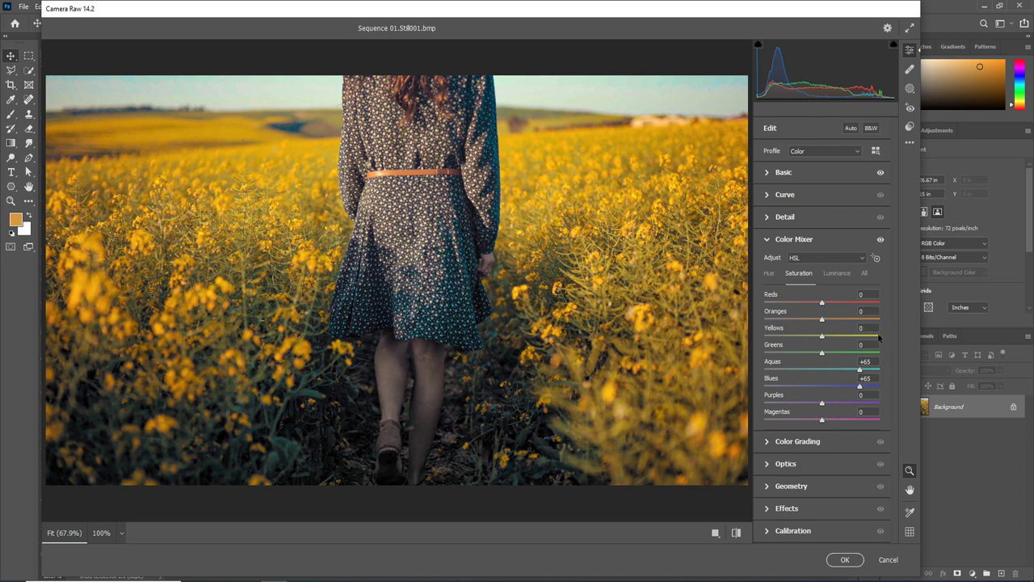
click(837, 274)
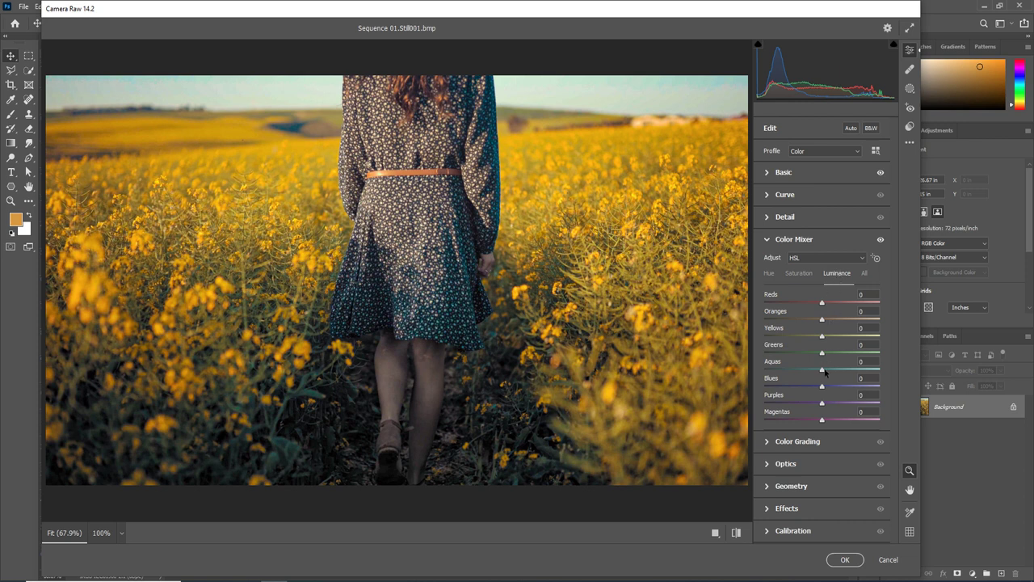
mouse_move(822, 370)
mouse_down()
mouse_move(851, 370)
mouse_move(823, 388)
mouse_up()
Set Vignetting -18, Noise Reduction 21 and Color Noise Reduction 11, compare before/after, then apply.
click(766, 509)
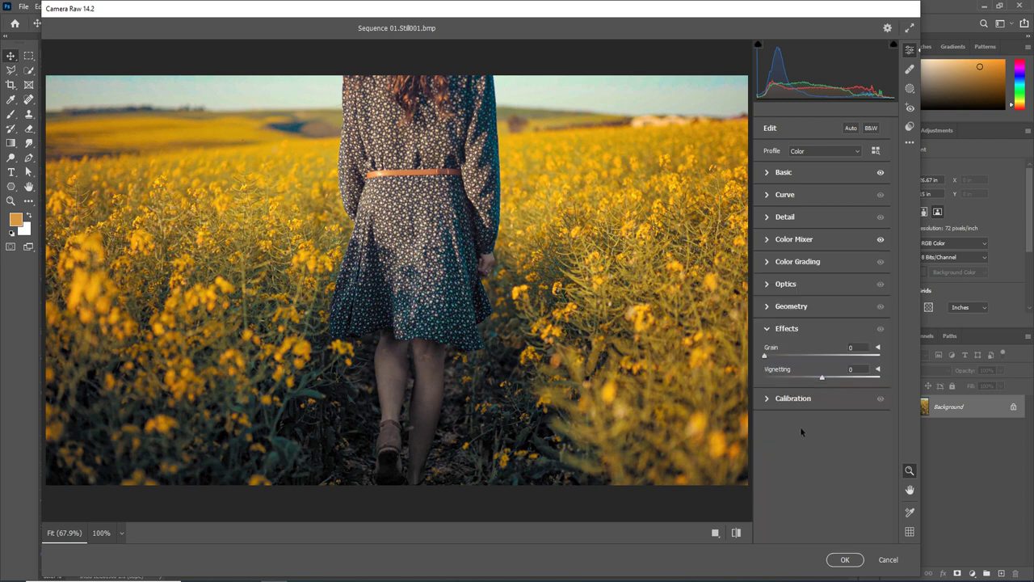
drag(822, 379, 812, 379)
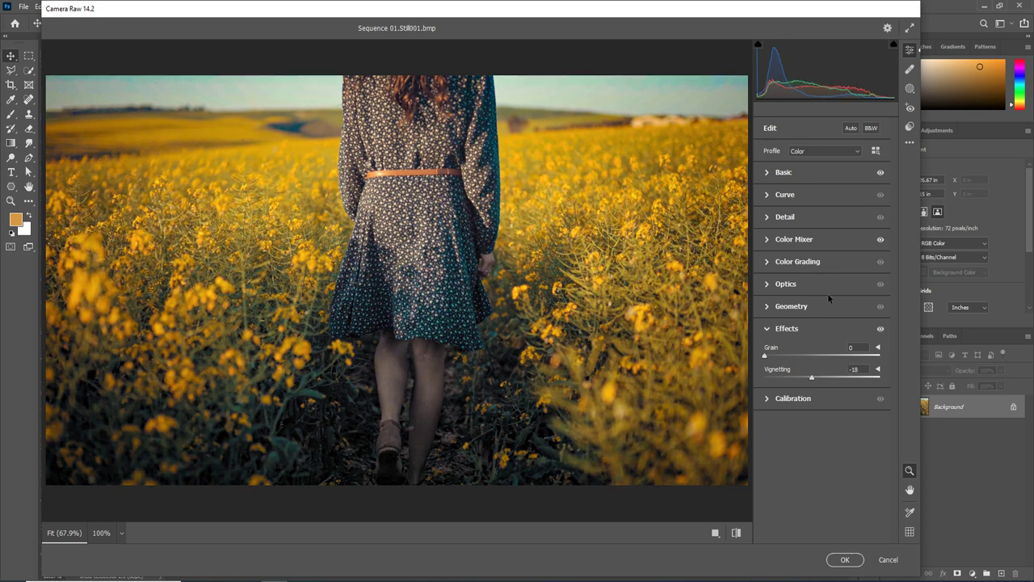
click(768, 218)
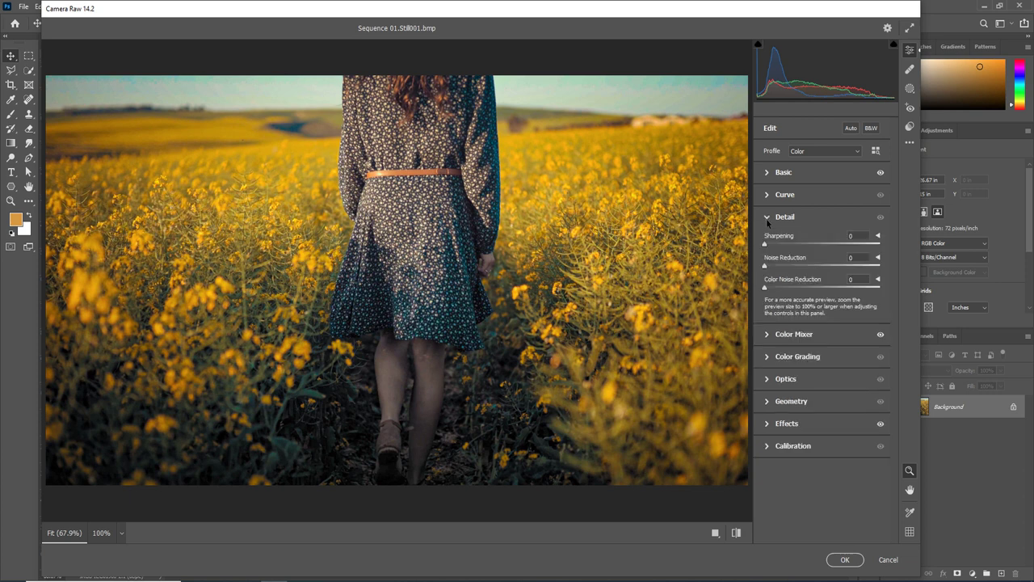
click(788, 265)
click(777, 286)
click(715, 533)
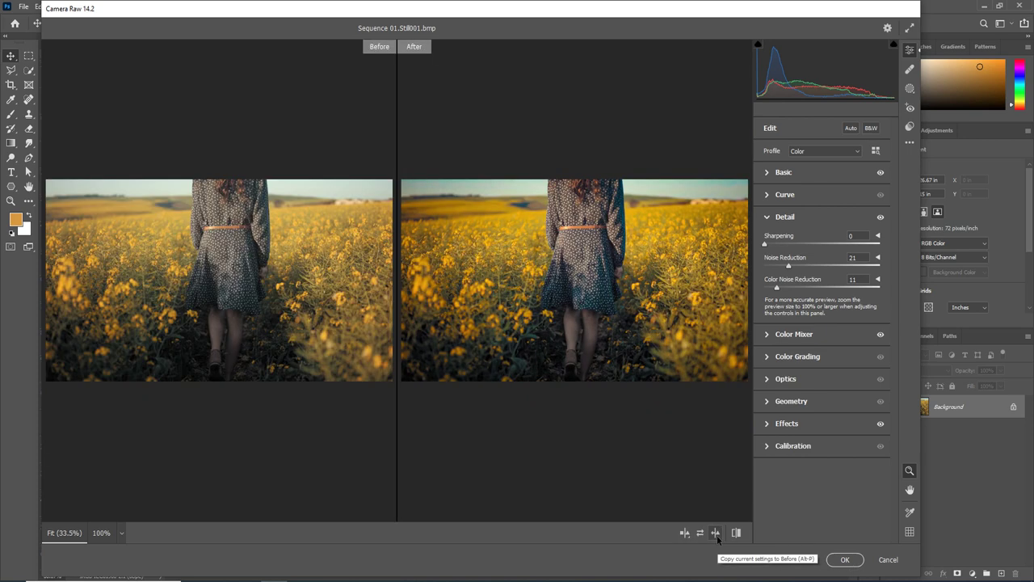
click(842, 559)
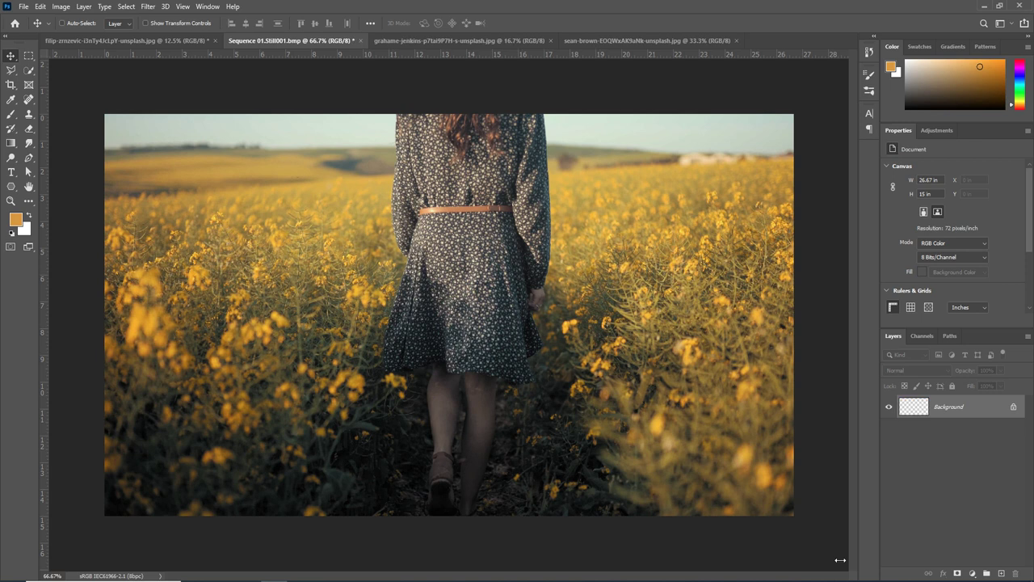
Open the blue car photo in the Camera Raw Filter.
click(513, 45)
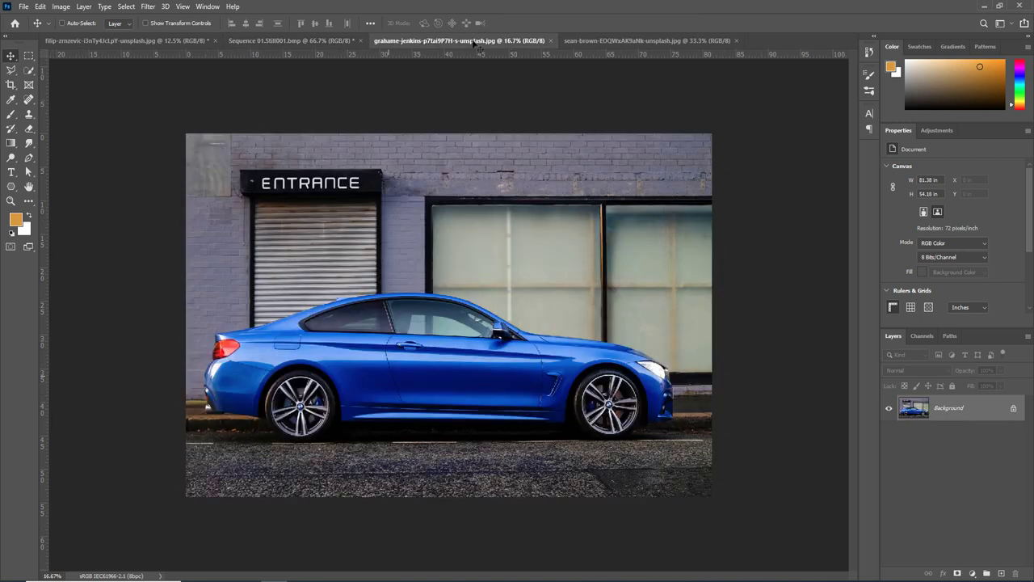
click(148, 7)
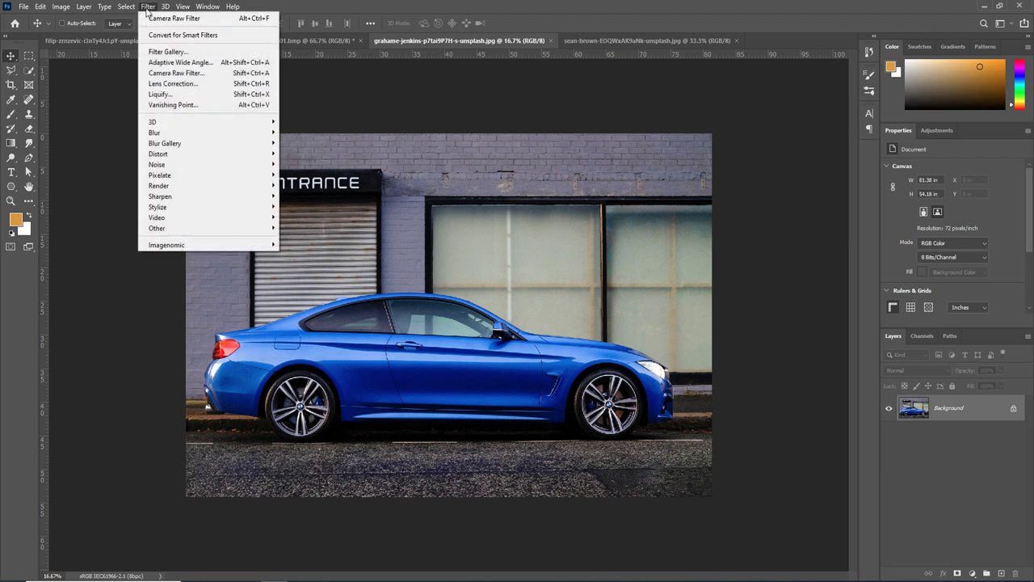
click(177, 73)
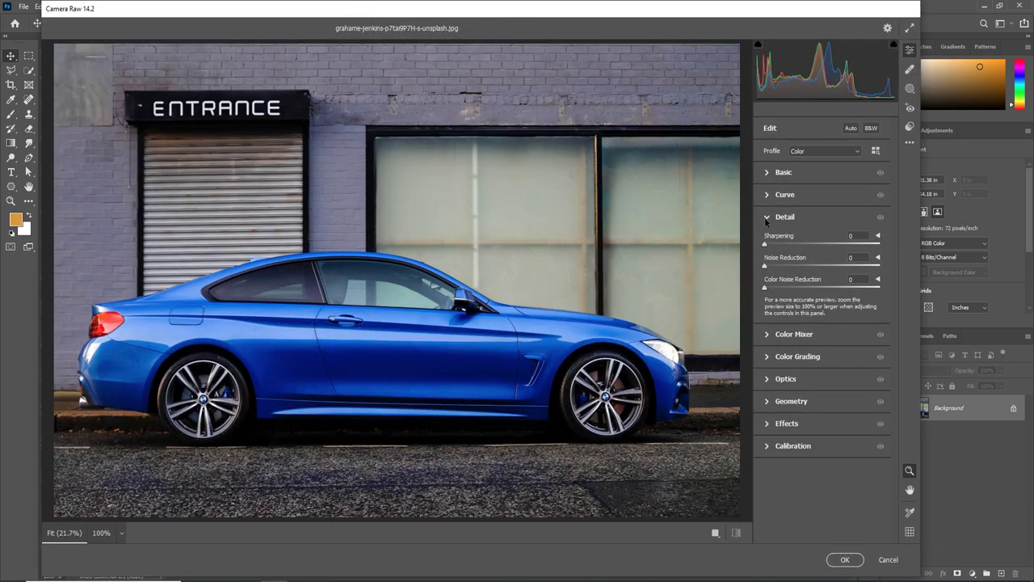
In Color Mixer's Hue tab, shift Blues toward purple so the car turns violet.
click(766, 218)
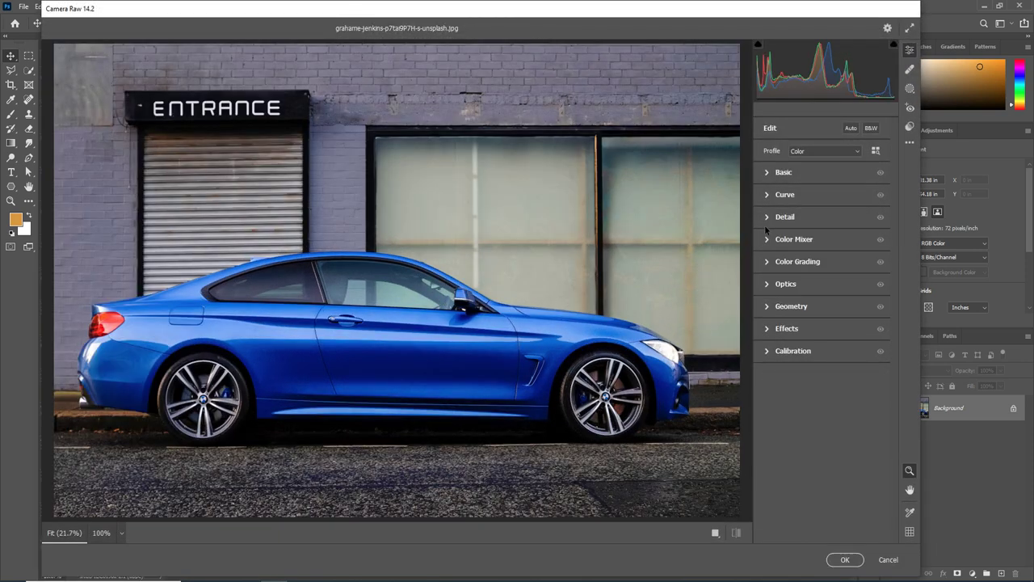
click(766, 240)
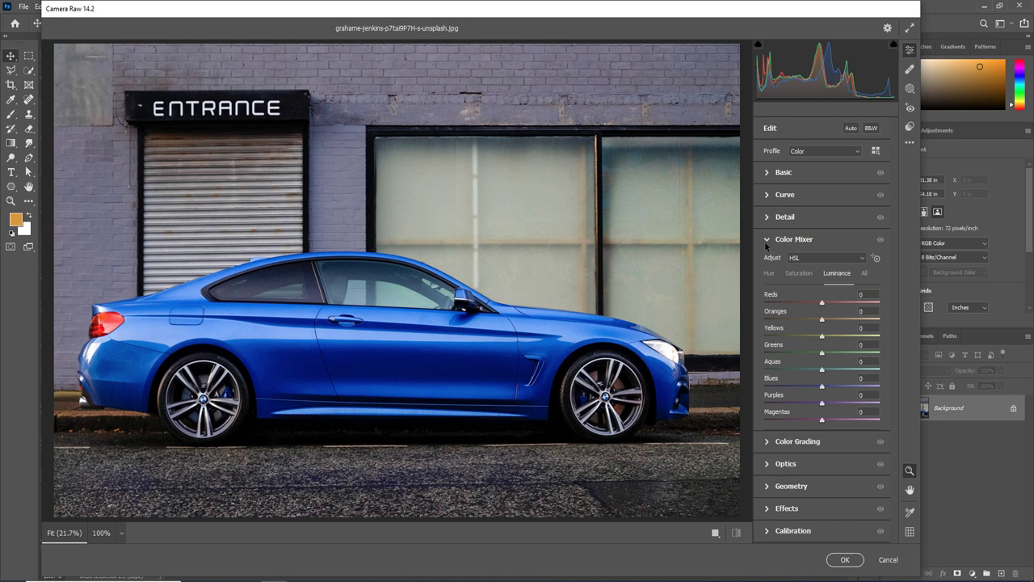
click(769, 273)
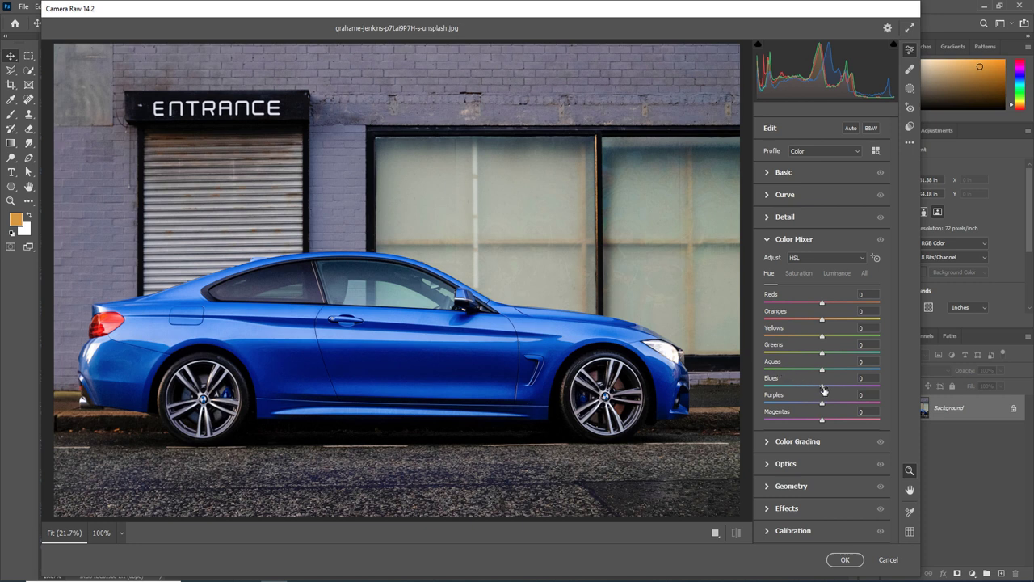
mouse_move(823, 386)
mouse_down()
mouse_move(770, 387)
mouse_move(880, 400)
mouse_up()
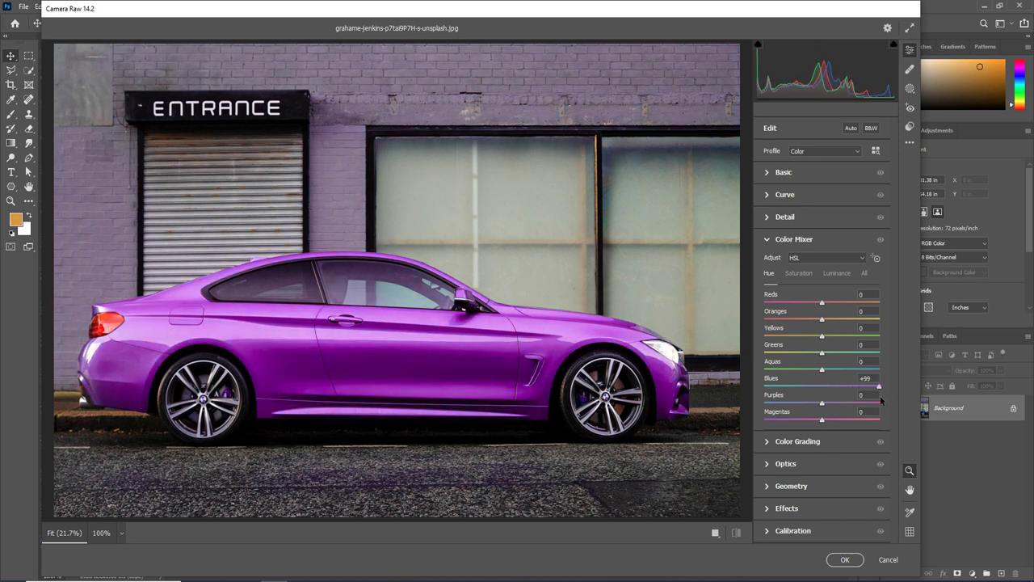
drag(880, 399, 846, 401)
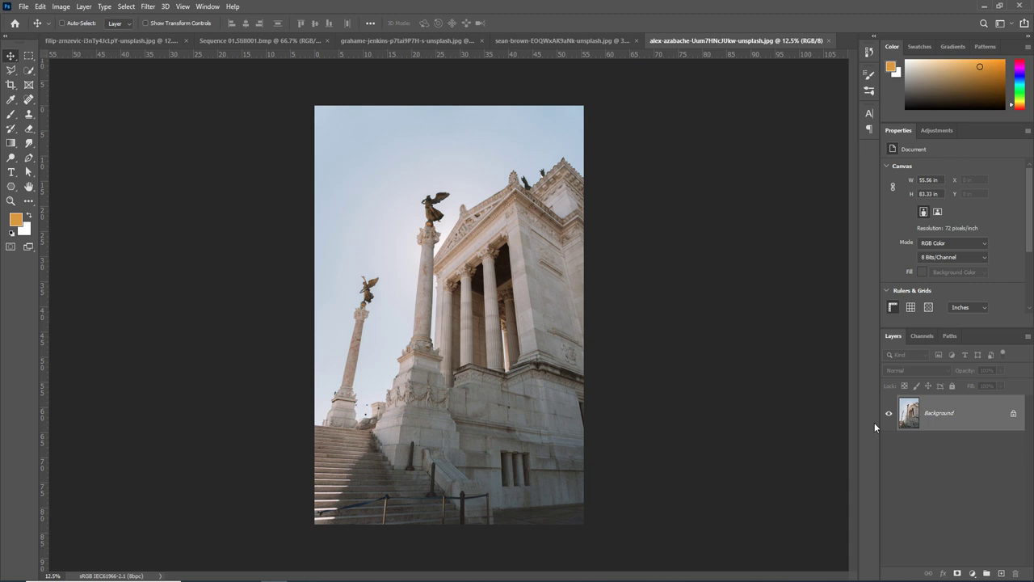
Open the monument photo in Camera Raw and set Geometry Vertical correction to -36.
click(150, 8)
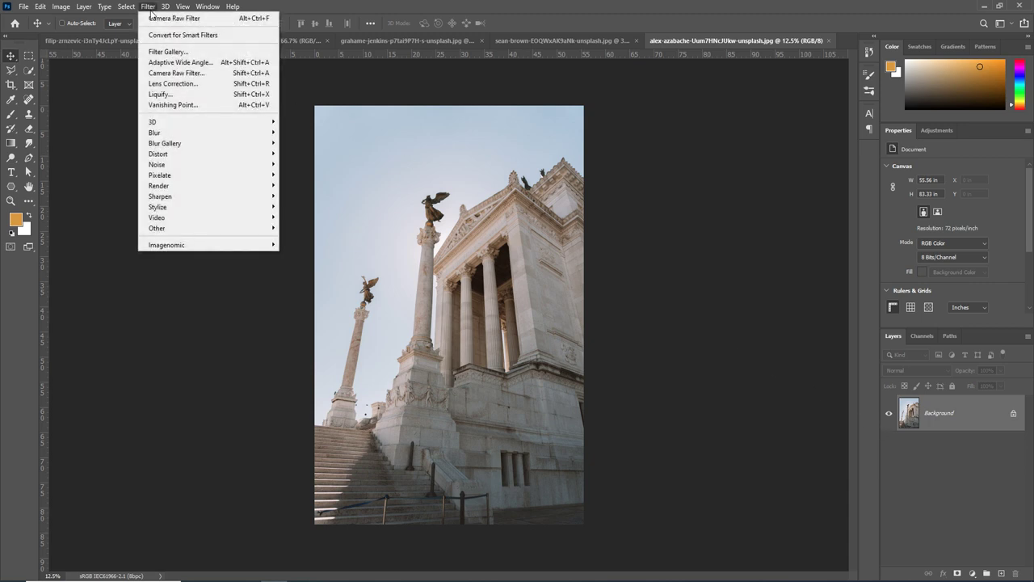
click(178, 73)
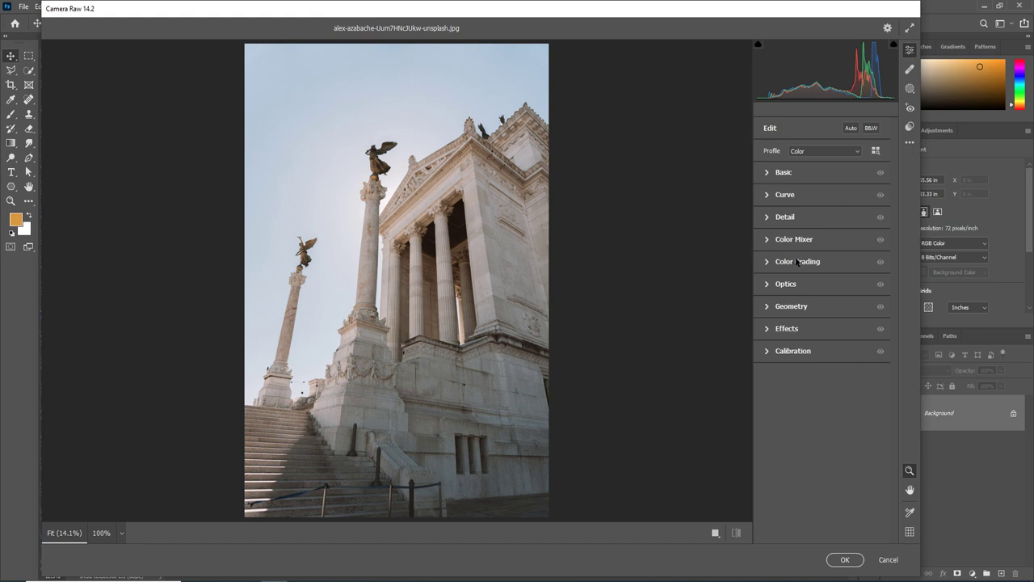
click(768, 307)
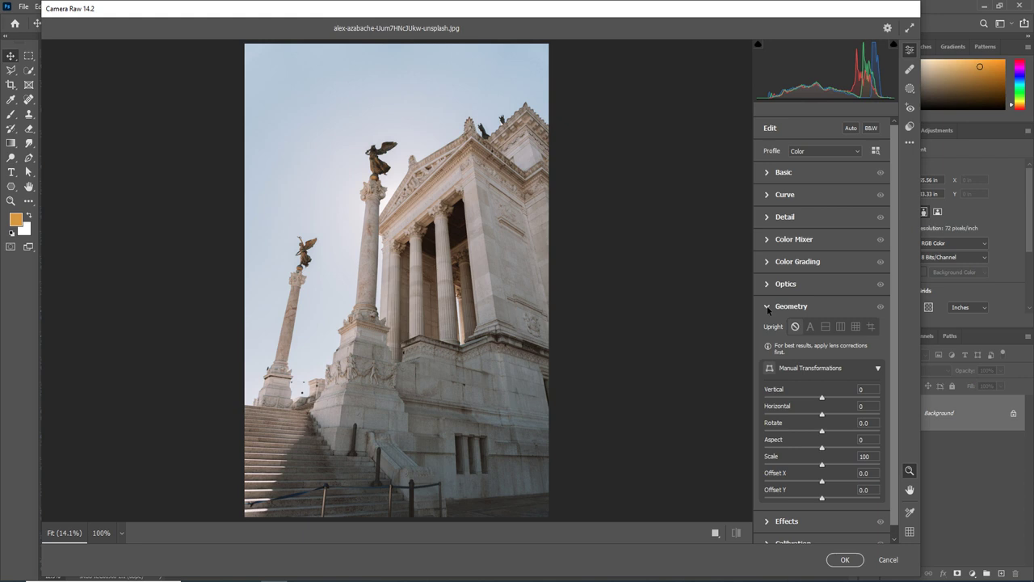
scroll(893, 404, down, 1)
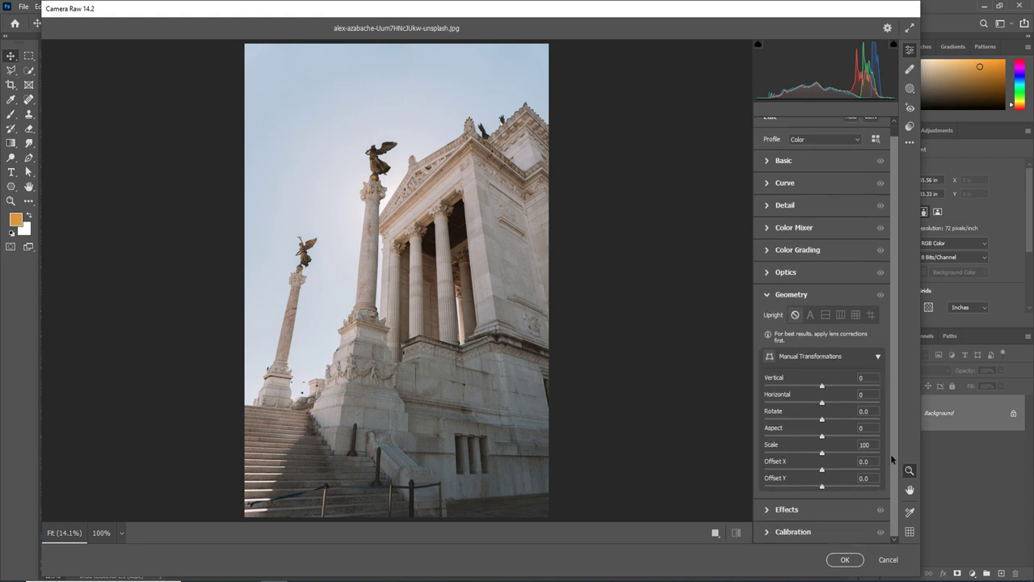
mouse_move(822, 387)
mouse_down()
mouse_move(839, 388)
mouse_move(803, 393)
mouse_up()
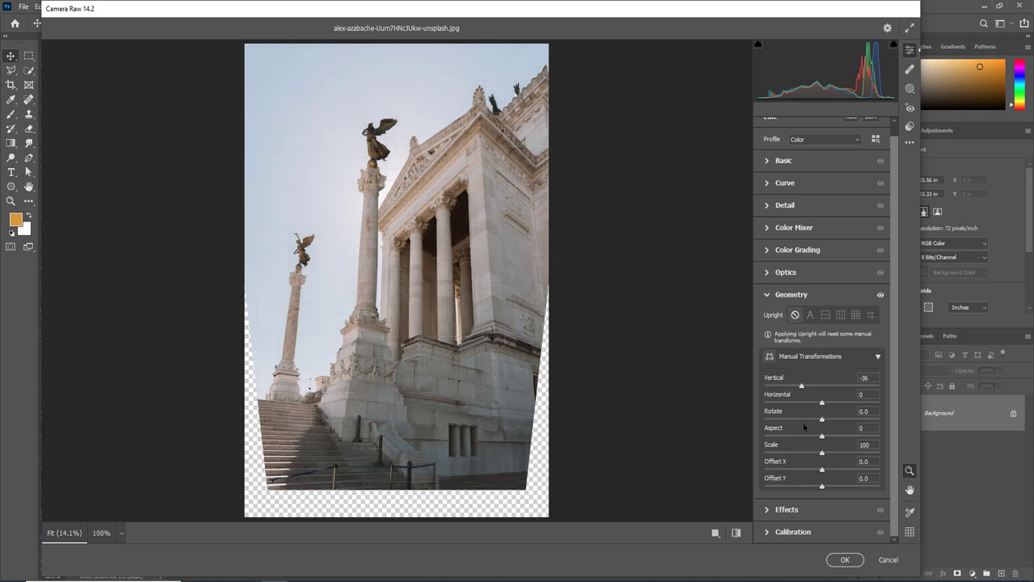
Set Rotate +0.7, Scale 114, Offset X +0.9 and Offset Y -11.2, then view Before/After.
drag(821, 418, 826, 421)
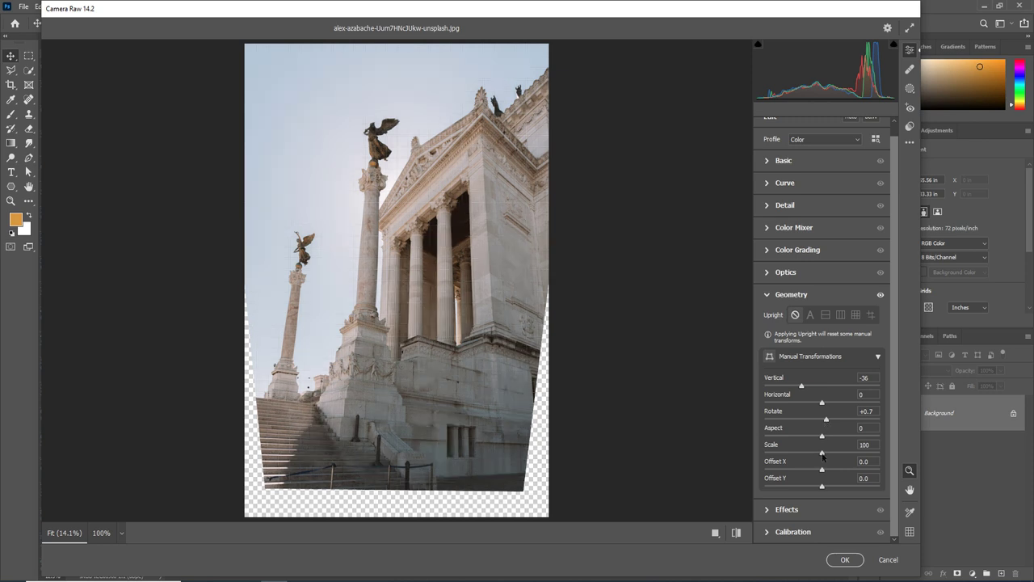
drag(823, 456, 825, 455)
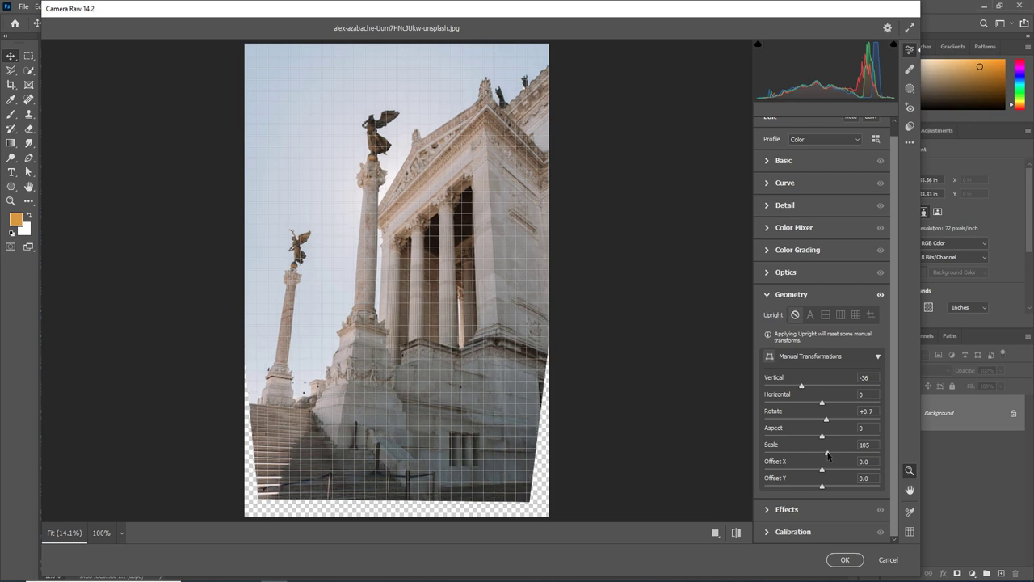
drag(825, 455, 833, 455)
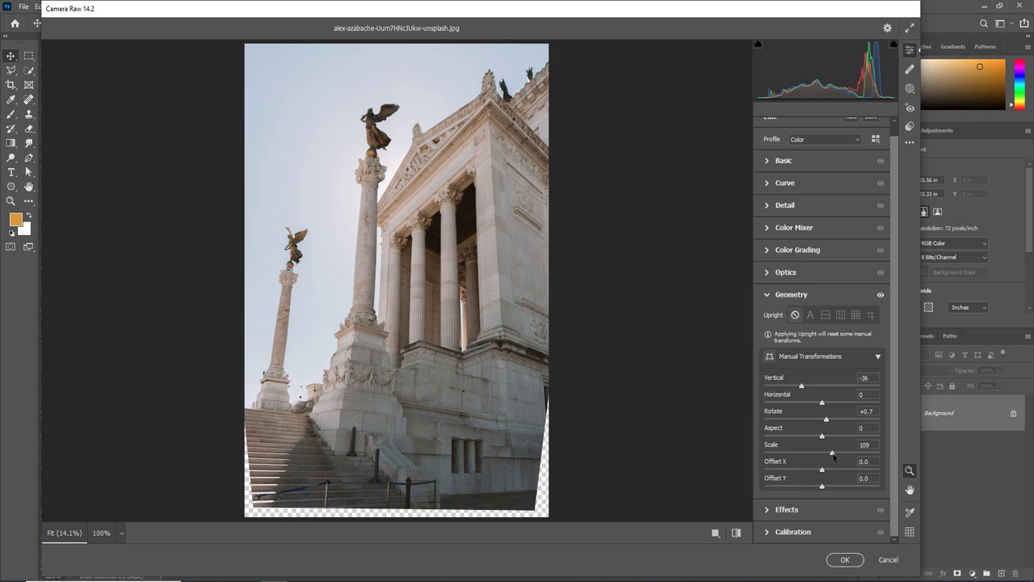
drag(833, 457, 825, 458)
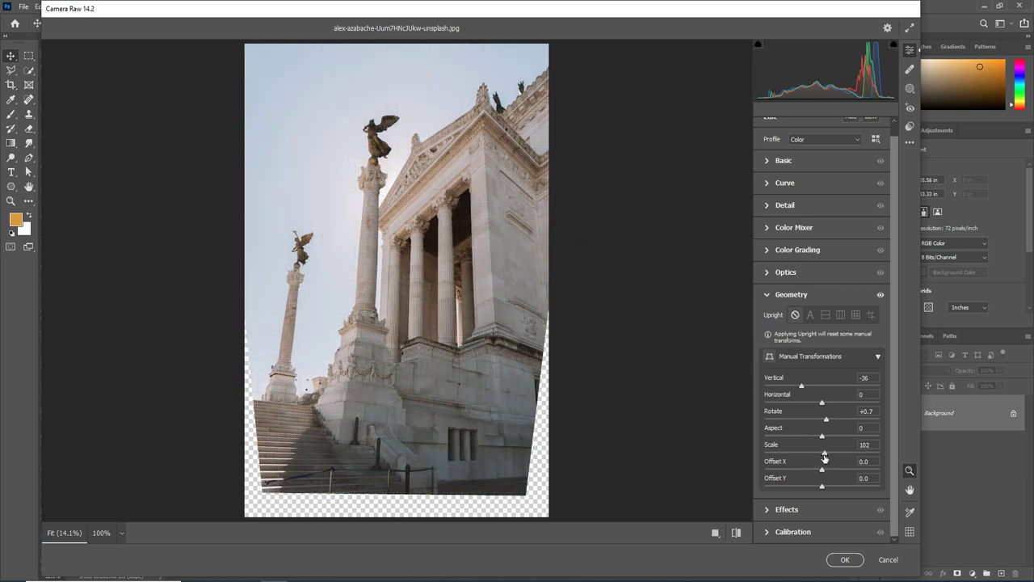
drag(825, 457, 834, 459)
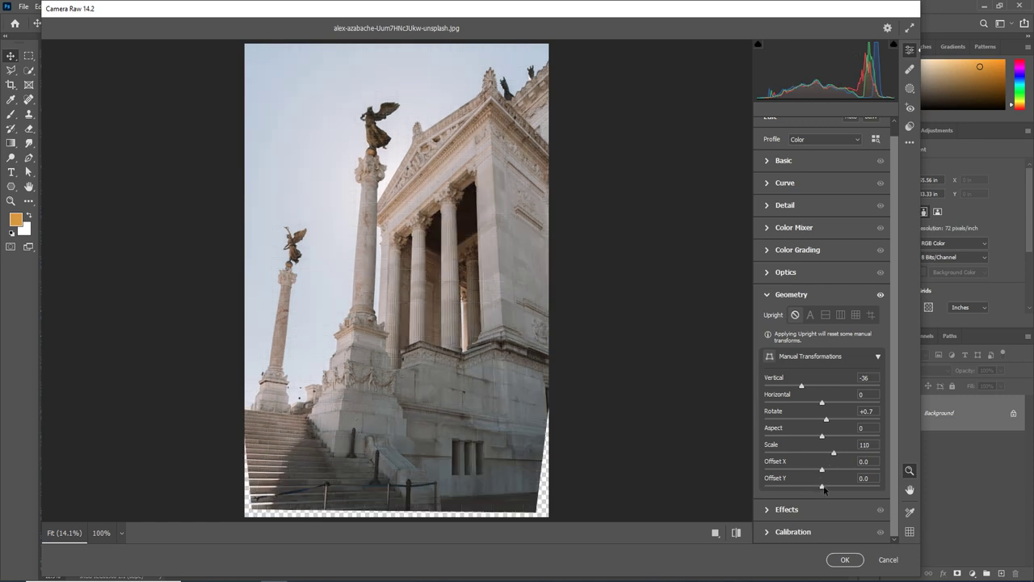
drag(824, 488, 817, 491)
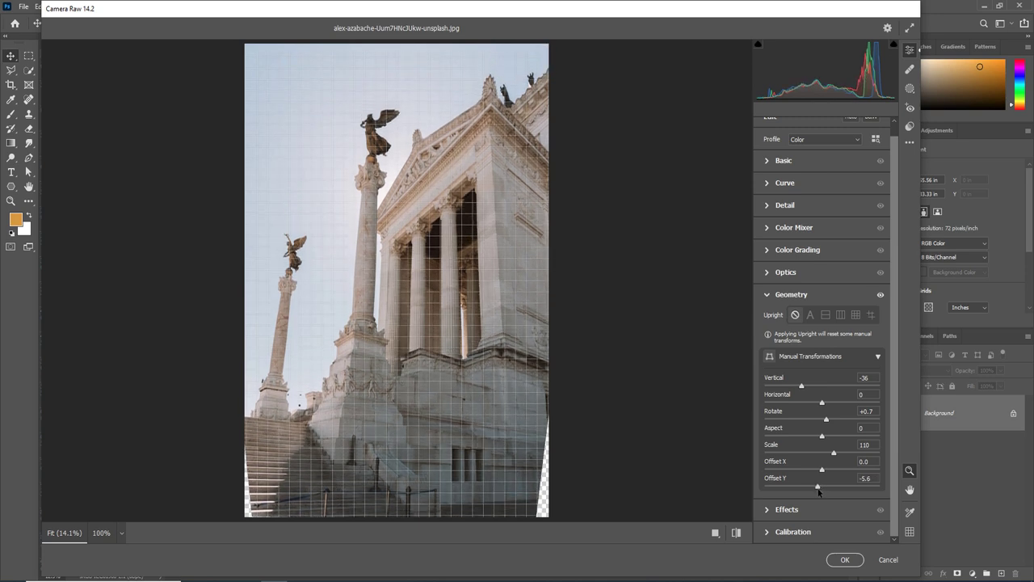
drag(816, 492, 817, 492)
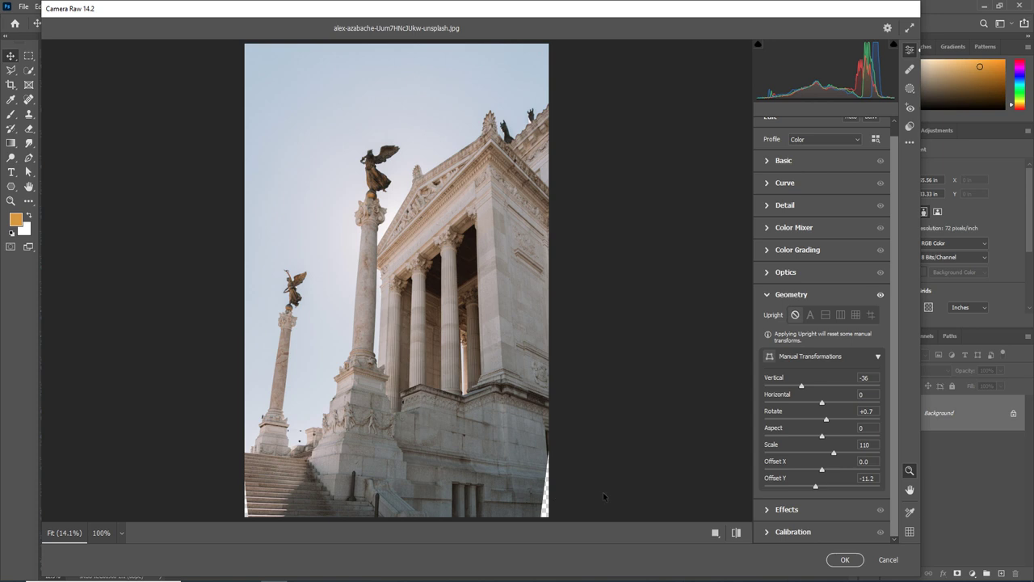
drag(836, 456, 823, 474)
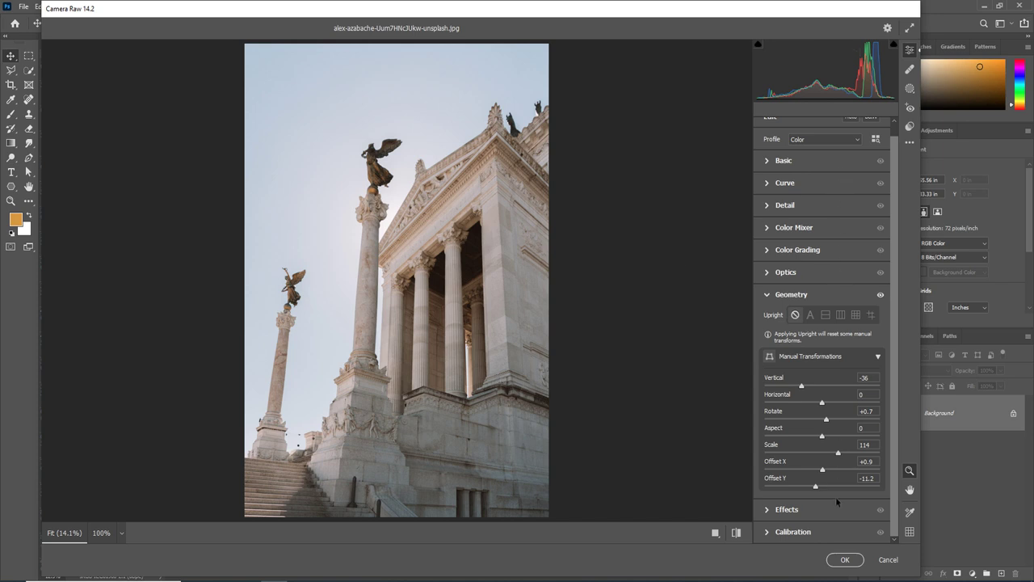
click(716, 534)
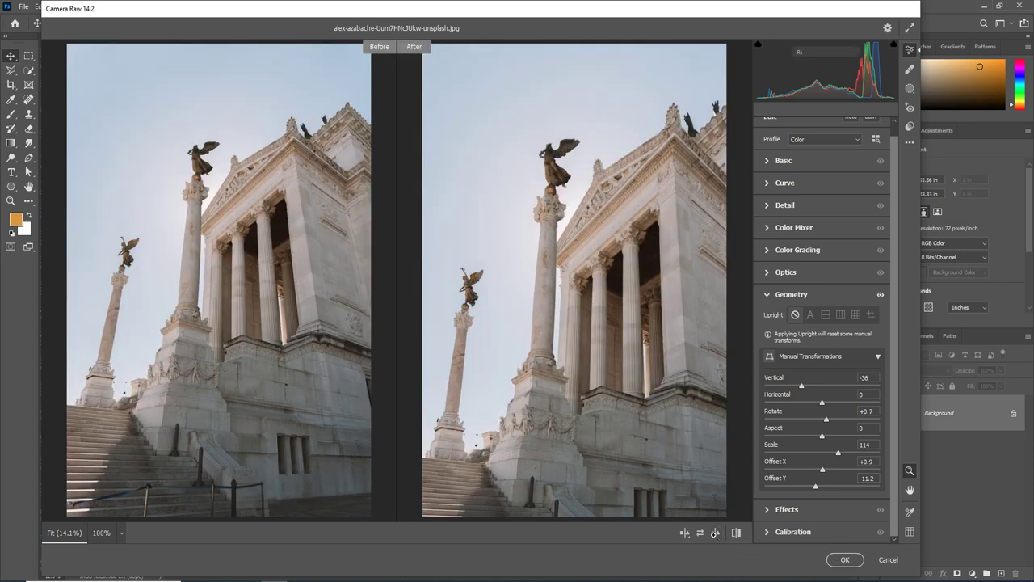